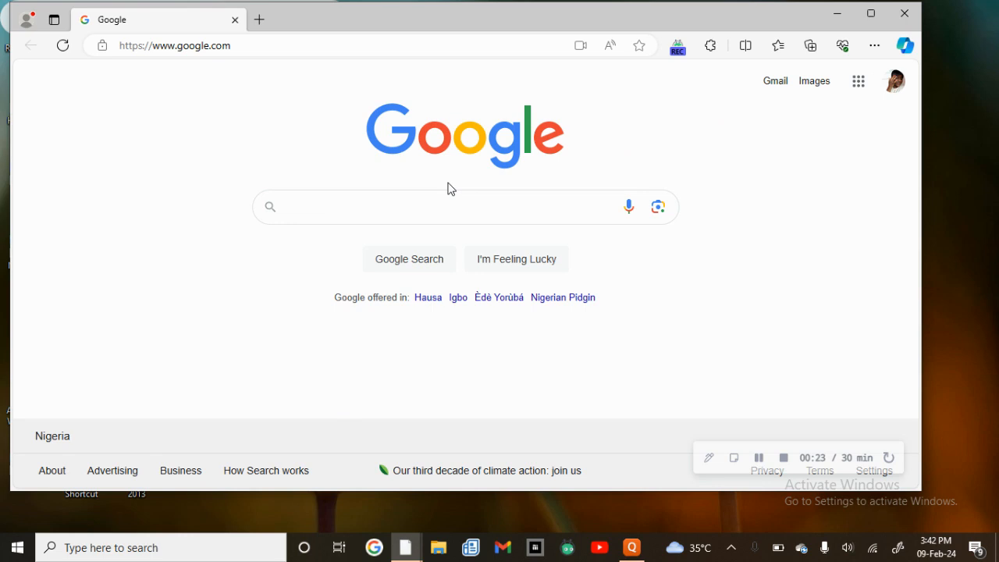
Go to Google Drive from the Google apps and create a new blank Google Sheets spreadsheet.
{"action": "left_click", "coordinate": [858, 83]}
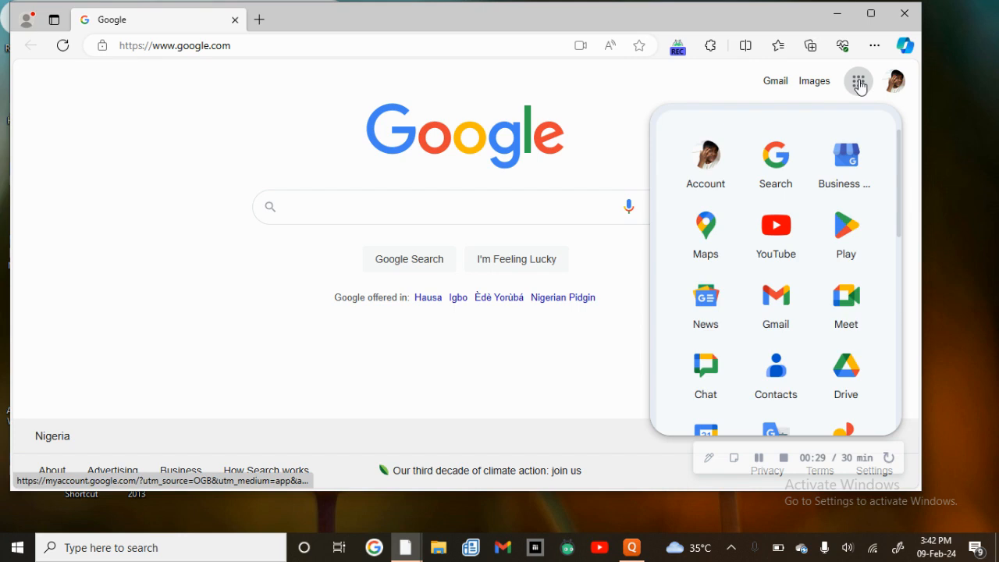
{"action": "left_click", "coordinate": [855, 390]}
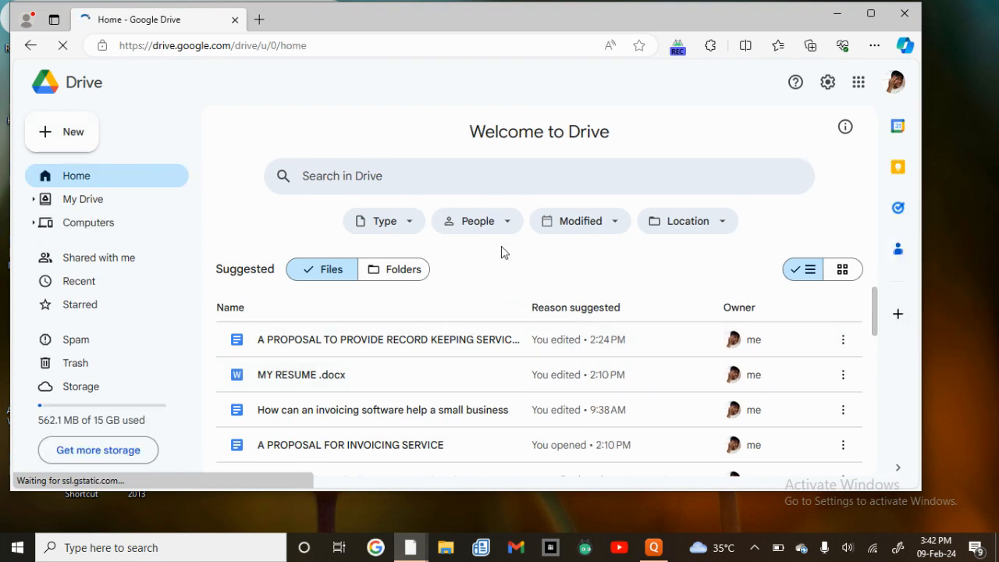
{"action": "left_click", "coordinate": [62, 133]}
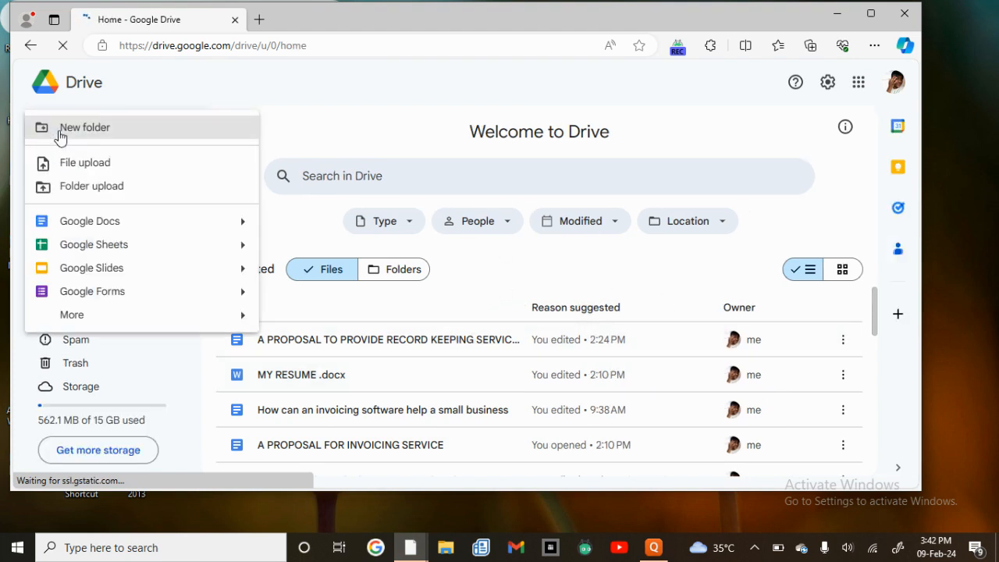
{"action": "left_click", "coordinate": [110, 248]}
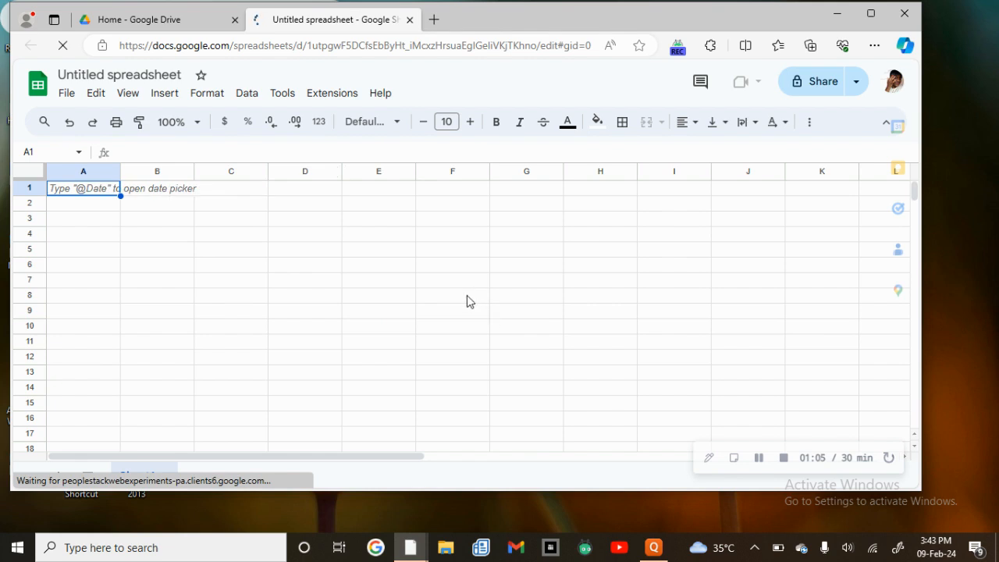
Rename the spreadsheet as TRACKING INCOME AND EXPENSES FOR THE MONTH OF FEBRUARY 2024.
{"action": "left_click", "coordinate": [107, 74]}
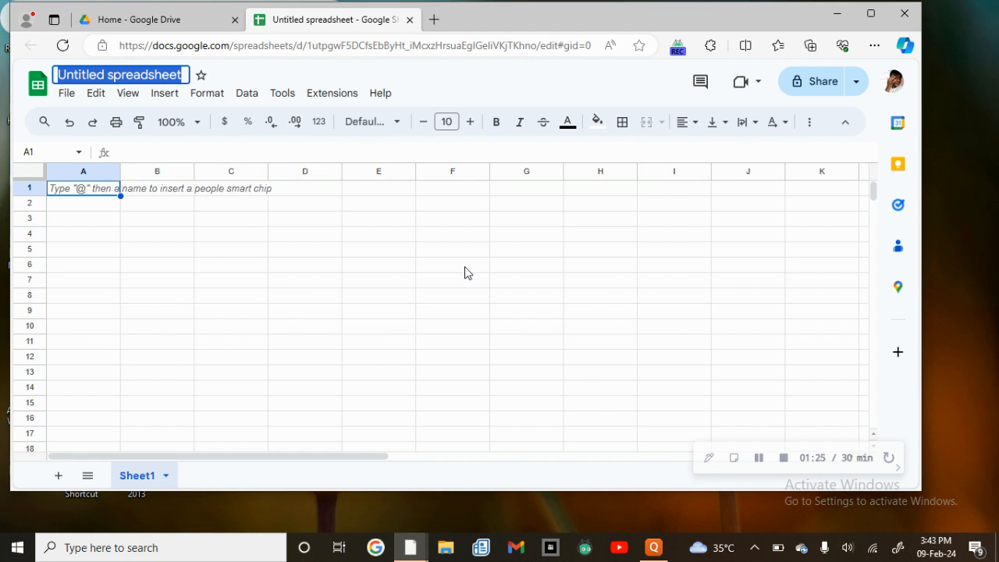
{"action": "type", "text": "TRACKI"}
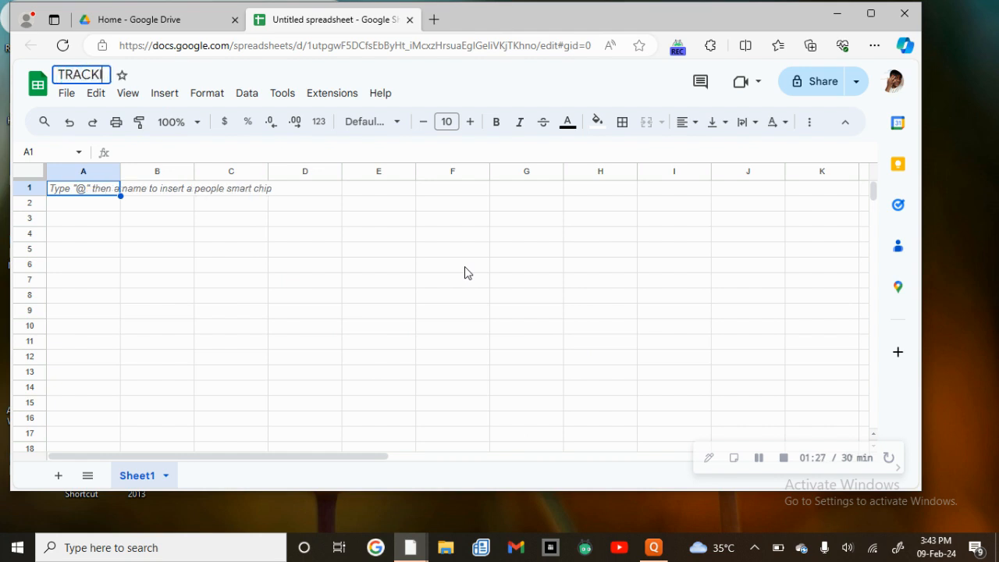
{"action": "type", "text": "NG"}
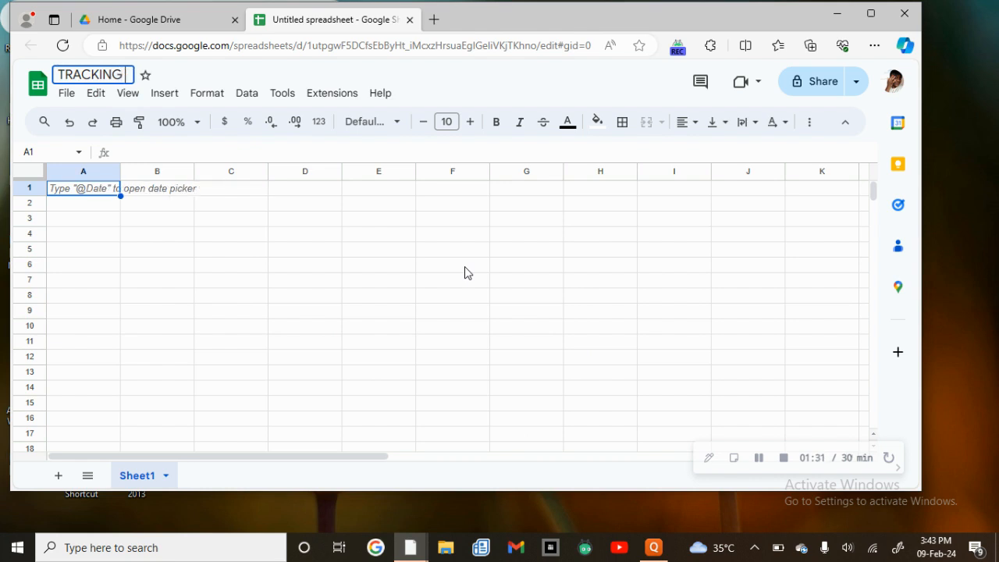
{"action": "type", "text": " INCOME"}
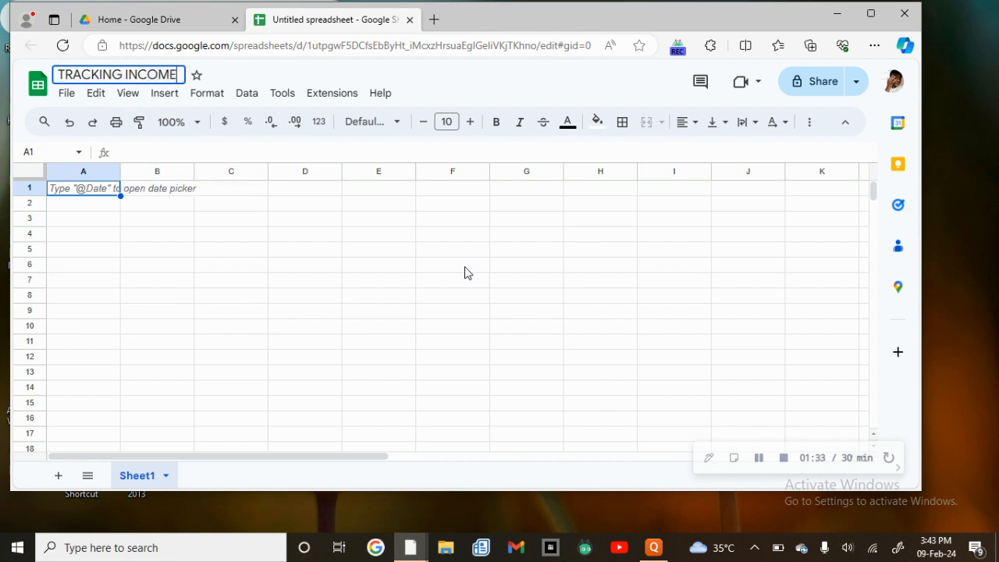
{"action": "type", "text": " AND EX"}
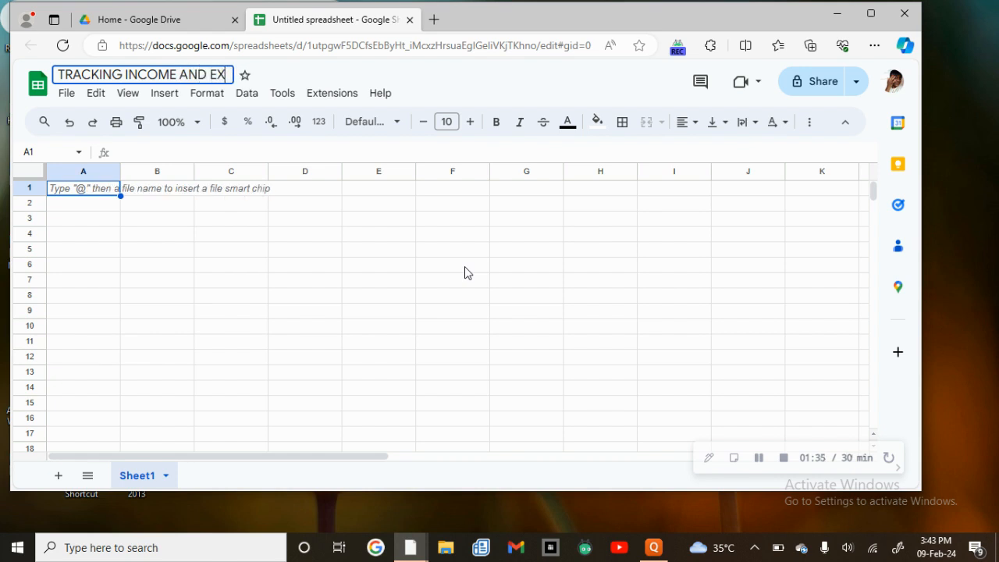
{"action": "type", "text": "PEN"}
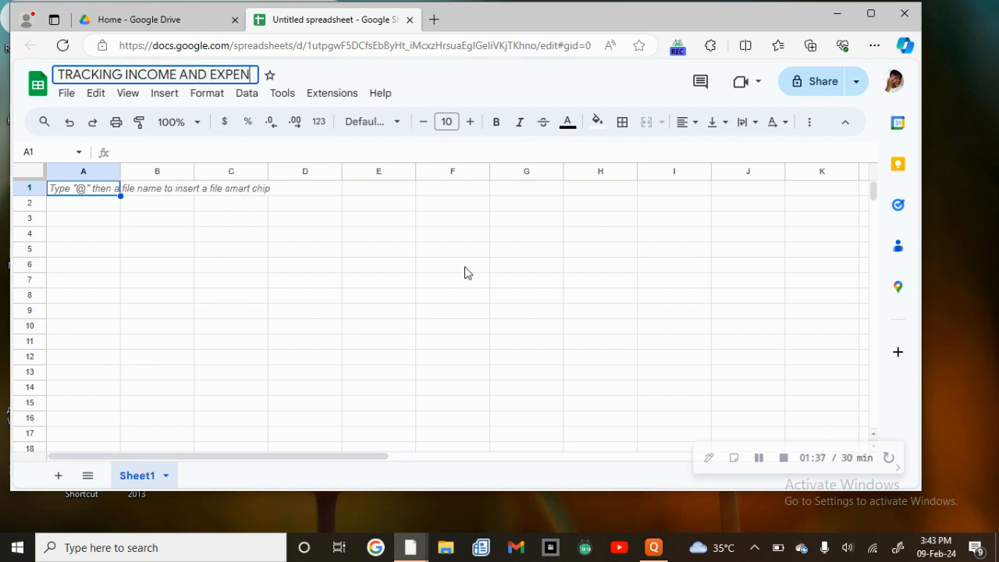
{"action": "type", "text": "SES FO"}
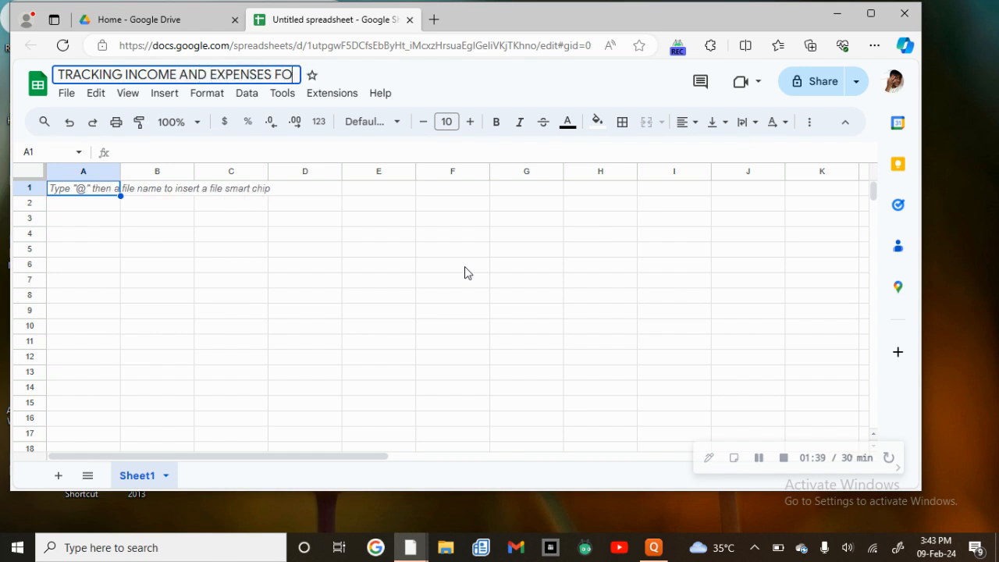
{"action": "type", "text": "R THE MO"}
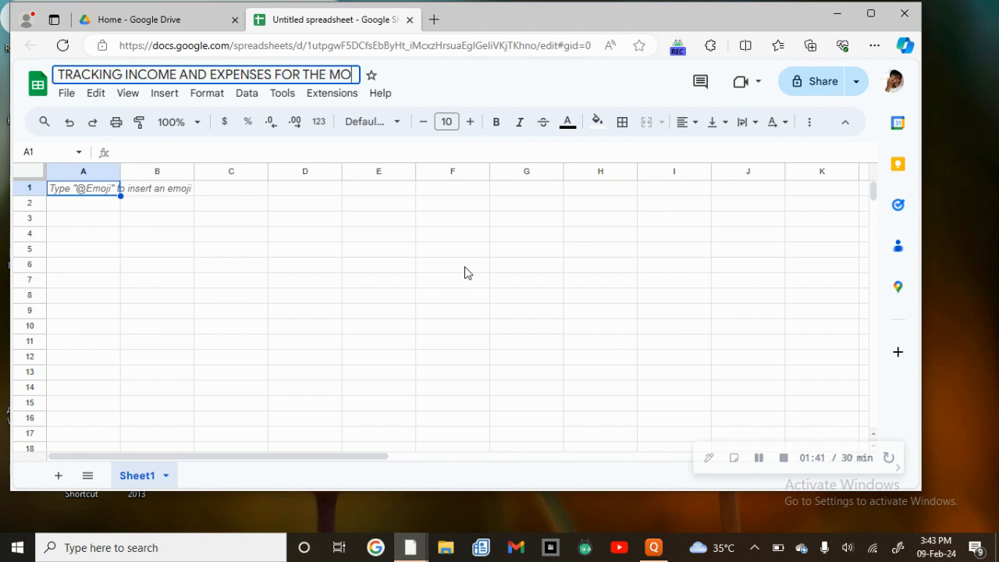
{"action": "type", "text": "NTH OF "}
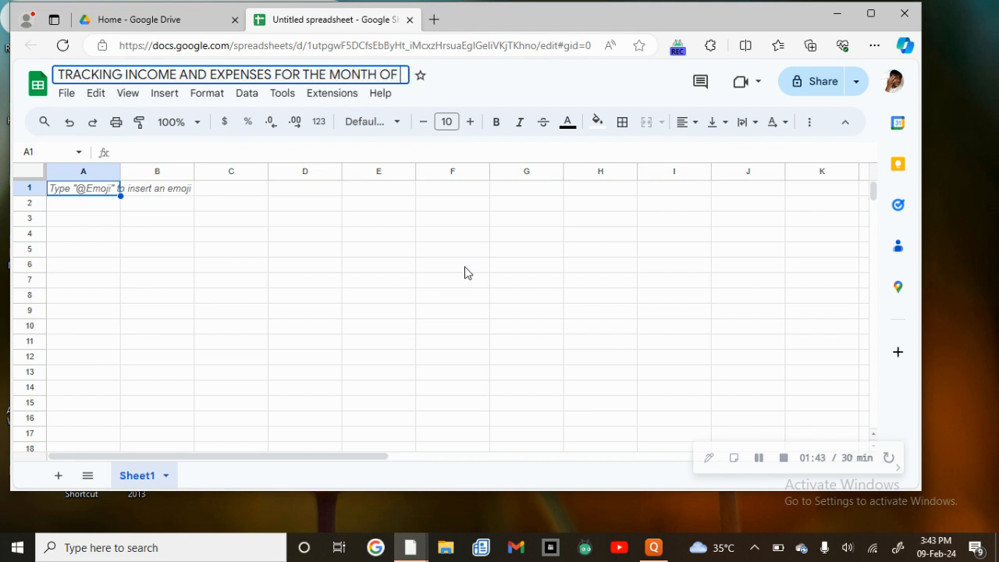
{"action": "type", "text": "FEBR"}
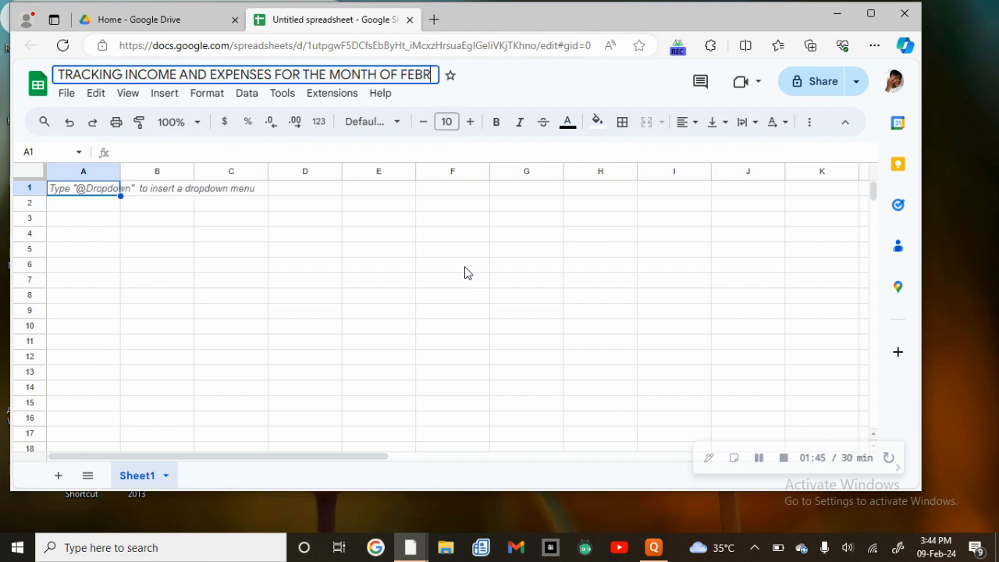
{"action": "type", "text": "UARY"}
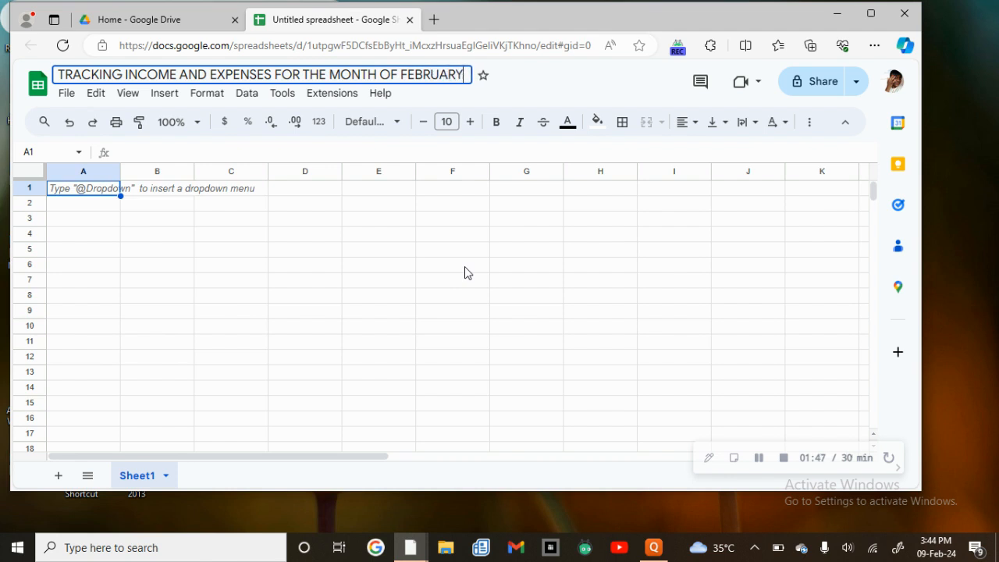
{"action": "type", "text": " 2024"}
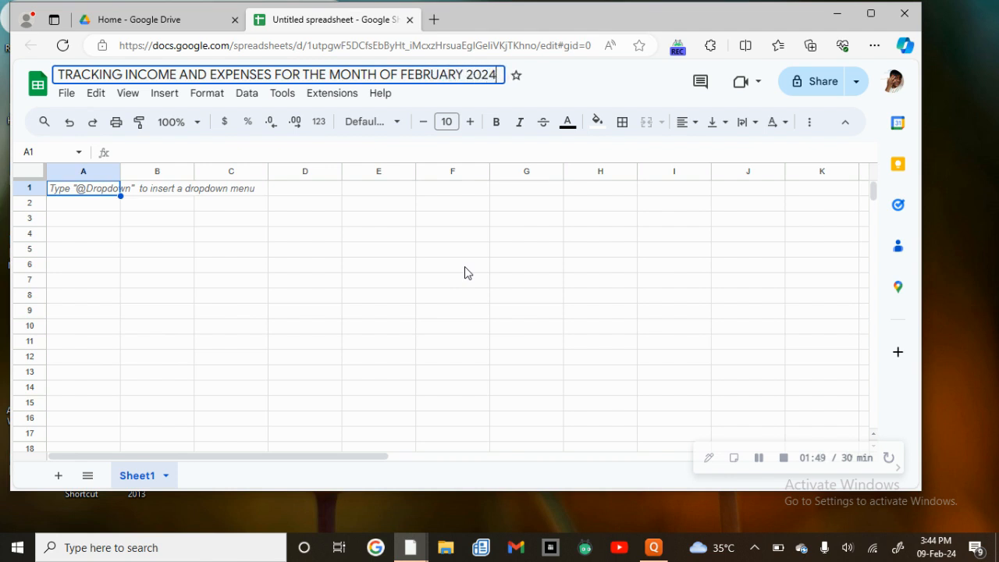
{"action": "left_click", "coordinate": [366, 301]}
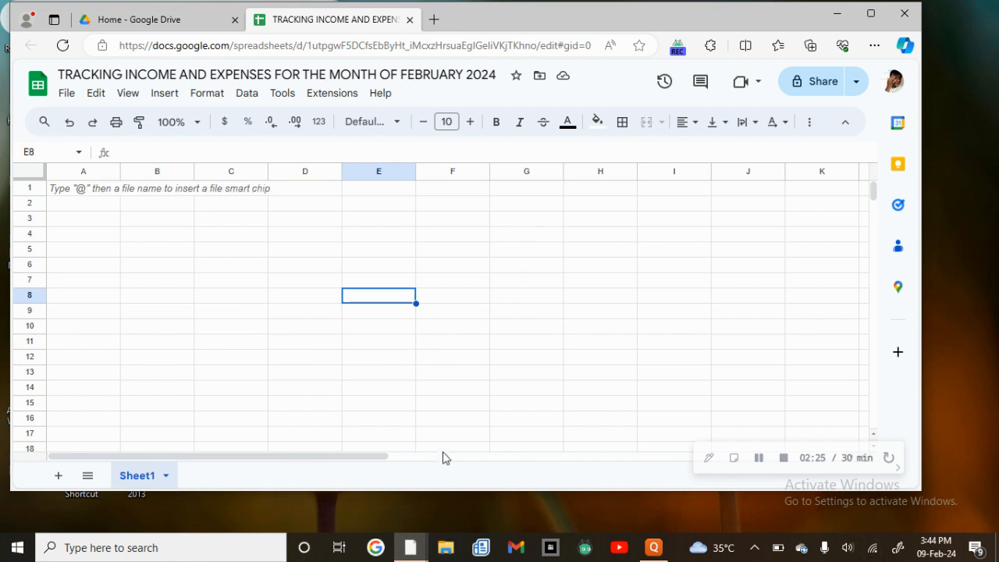
Enter the headers DATE, DESCRIPTION, IN, OUT and BALANCE in cells A1 to E1.
{"action": "left_click", "coordinate": [103, 192]}
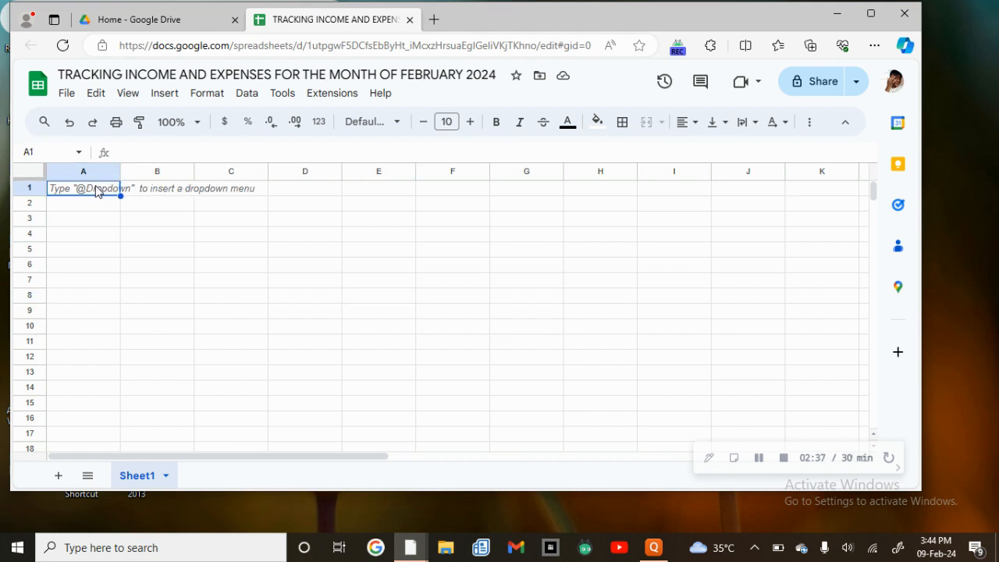
{"action": "type", "text": "DAT"}
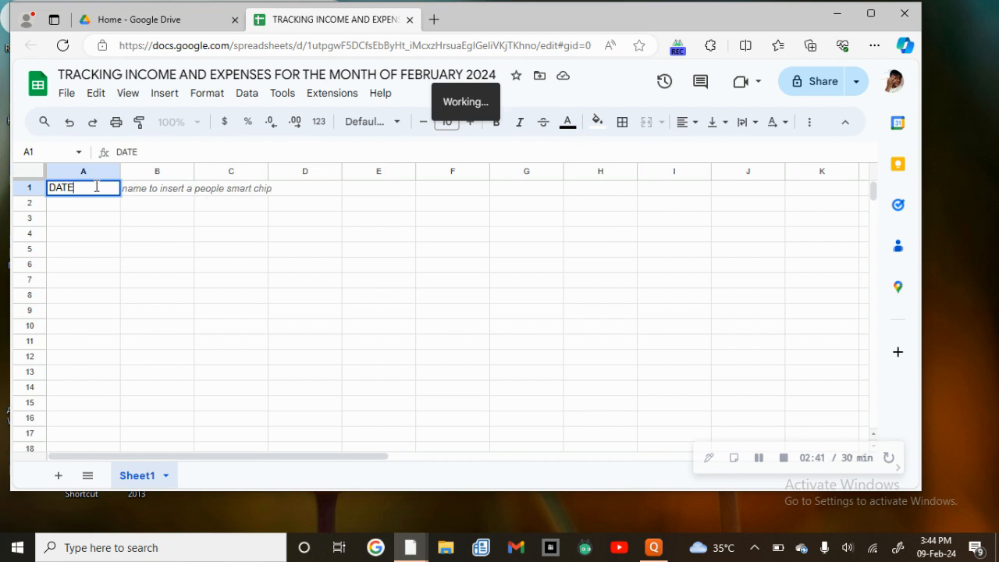
{"action": "type", "text": "E"}
{"action": "key", "text": "Tab"}
{"action": "type", "text": "DE"}
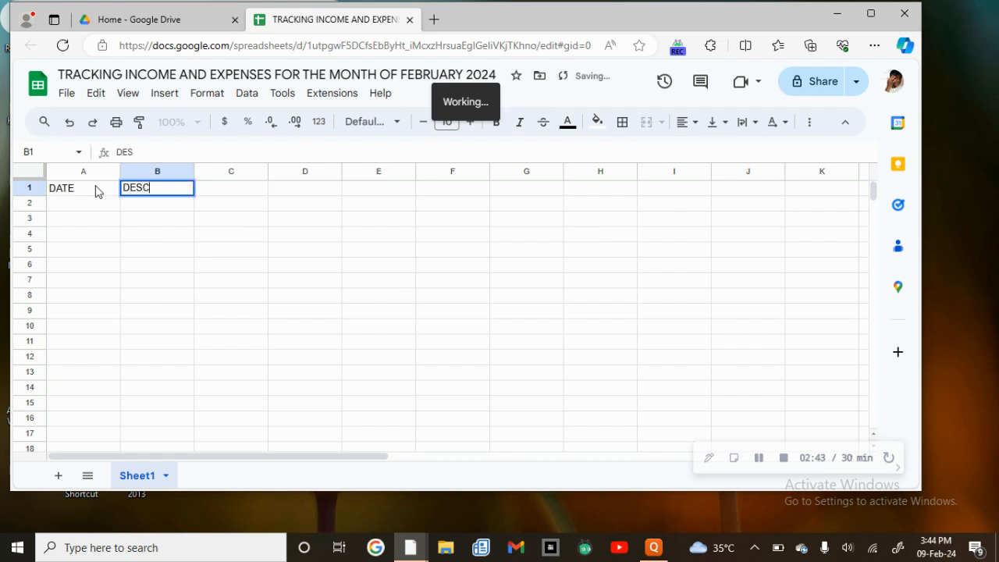
{"action": "type", "text": "SCRIPTION"}
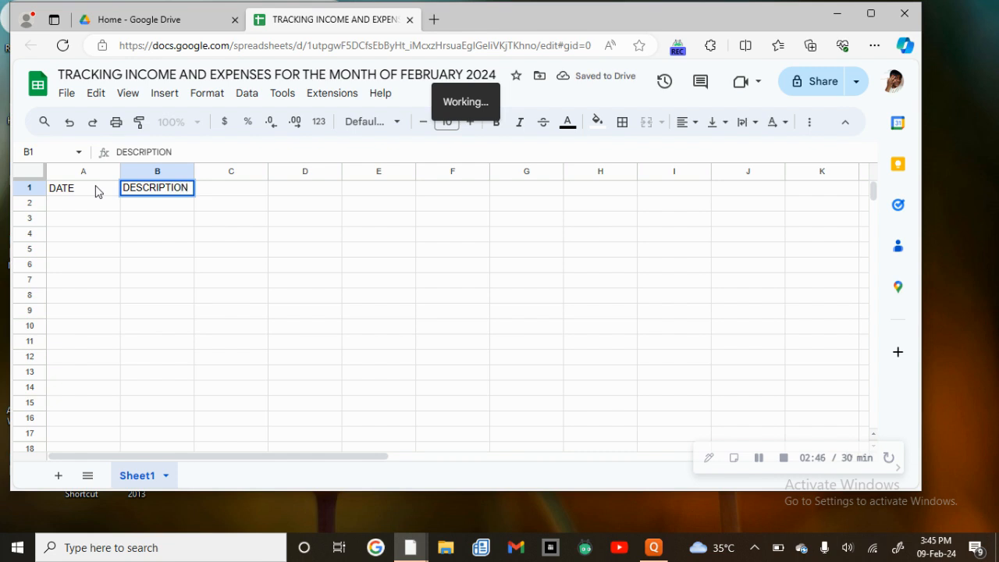
{"action": "key", "text": "Tab"}
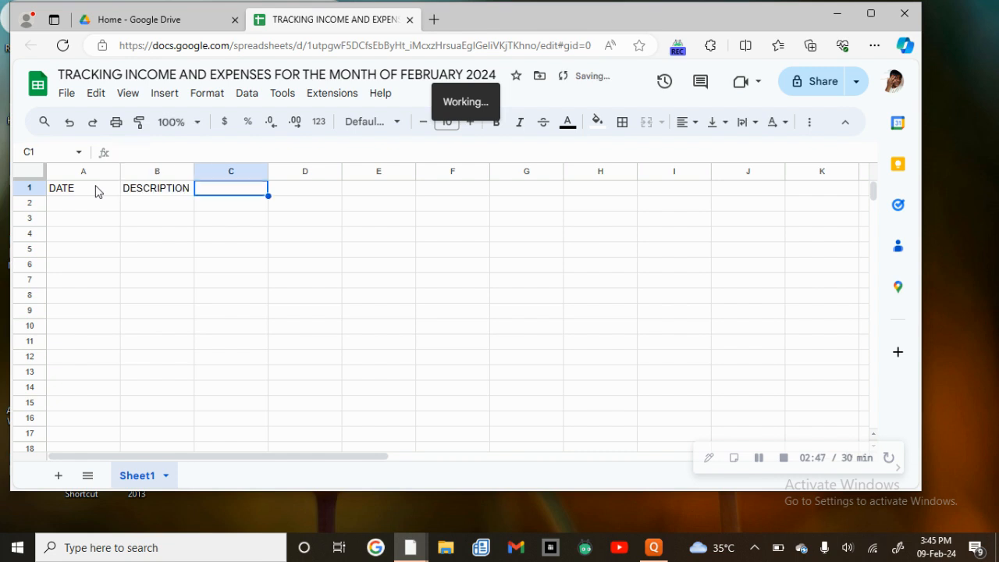
{"action": "type", "text": "IN"}
{"action": "key", "text": "Tab"}
{"action": "type", "text": "O"}
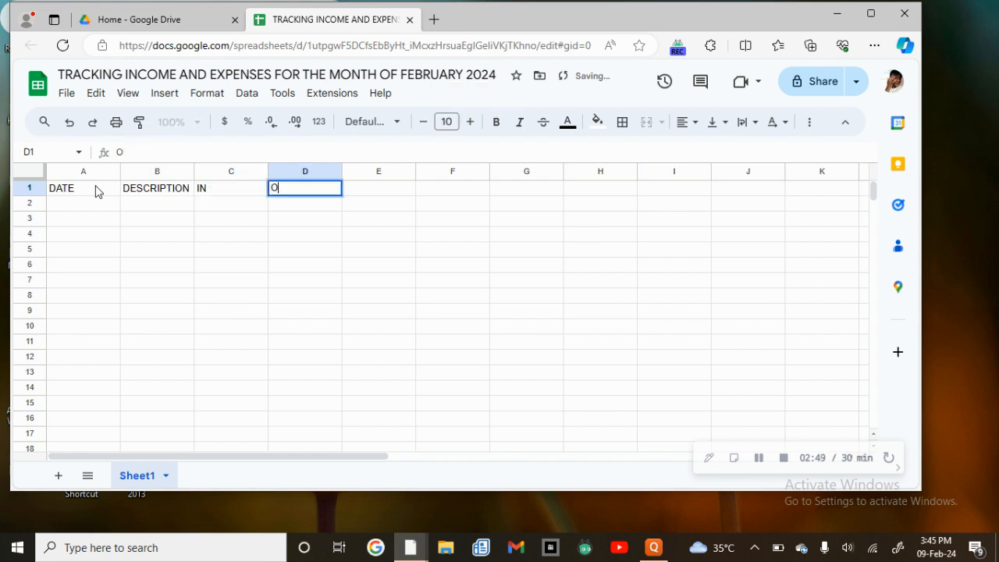
{"action": "key", "text": "Tab"}
{"action": "type", "text": "BA"}
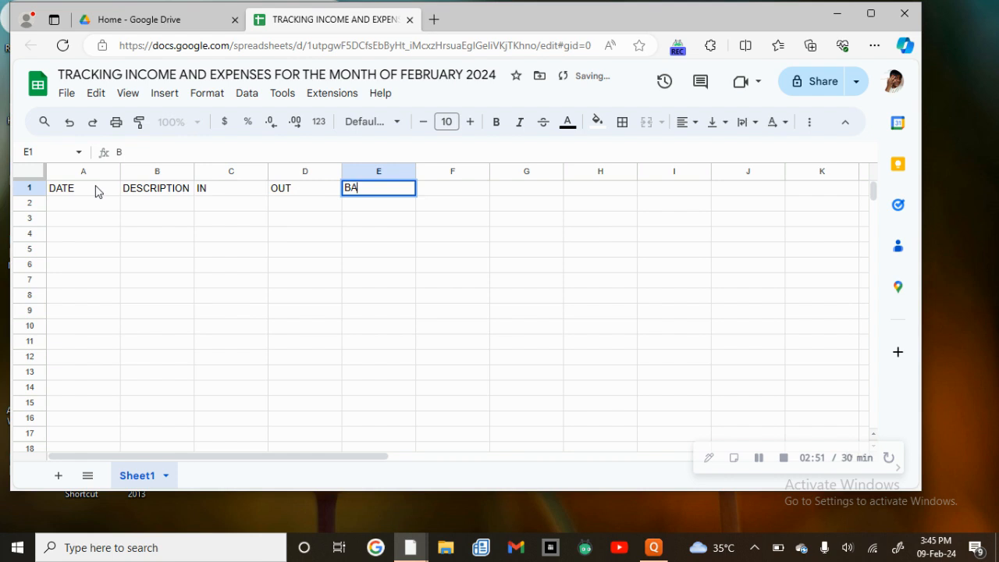
{"action": "type", "text": "LANCE"}
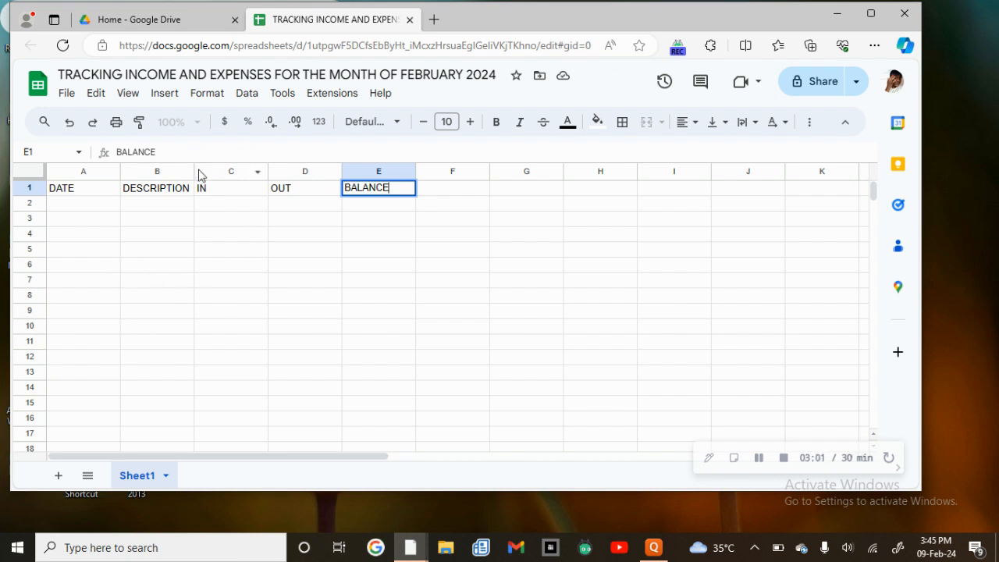
Widen the DESCRIPTION column to more than twice its default width and finish the BALANCE header entry.
{"action": "left_click_drag", "start_coordinate": [192, 170], "coordinate": [265, 170]}
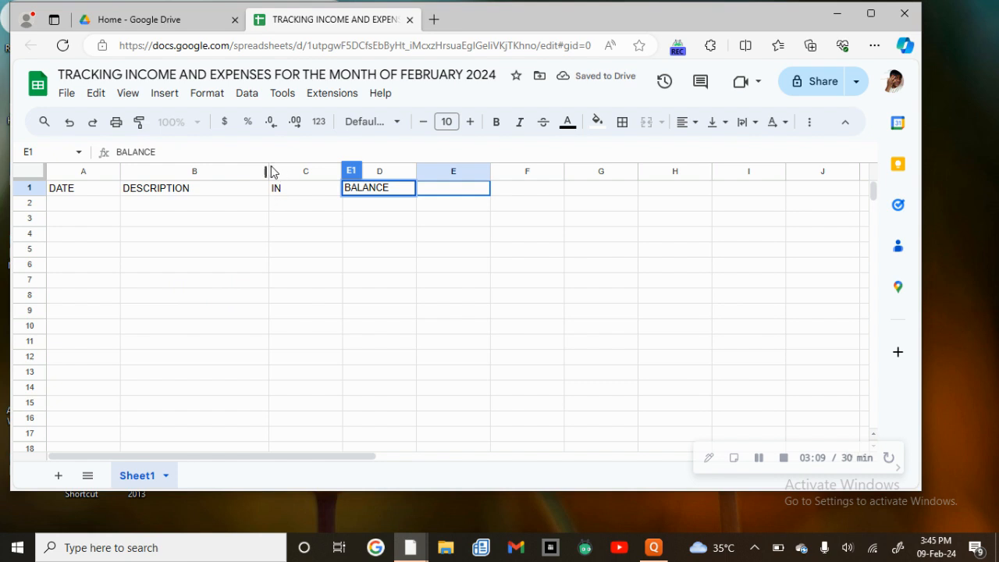
{"action": "left_click_drag", "start_coordinate": [267, 171], "coordinate": [295, 172]}
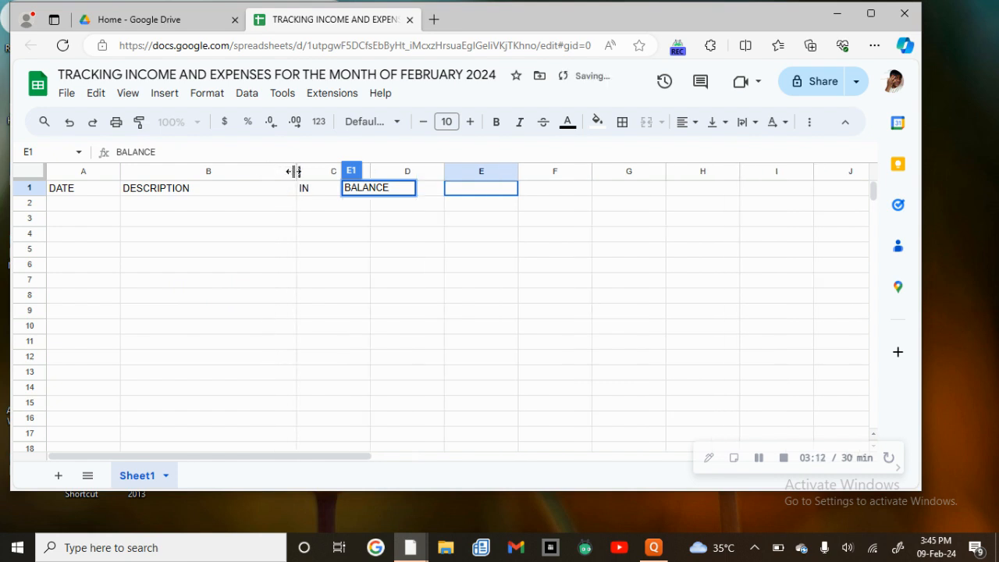
{"action": "left_click", "coordinate": [490, 282]}
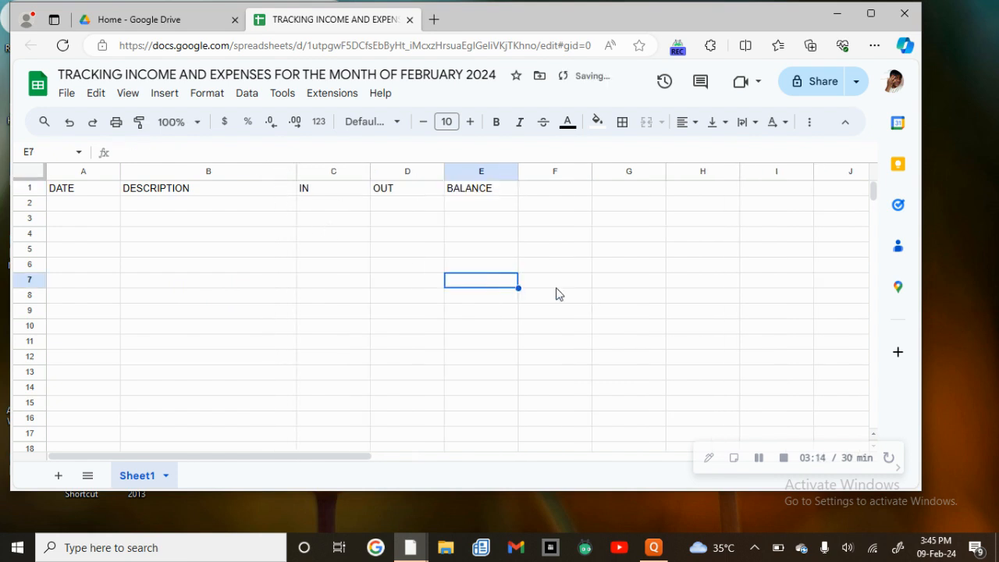
{"action": "left_click", "coordinate": [37, 170]}
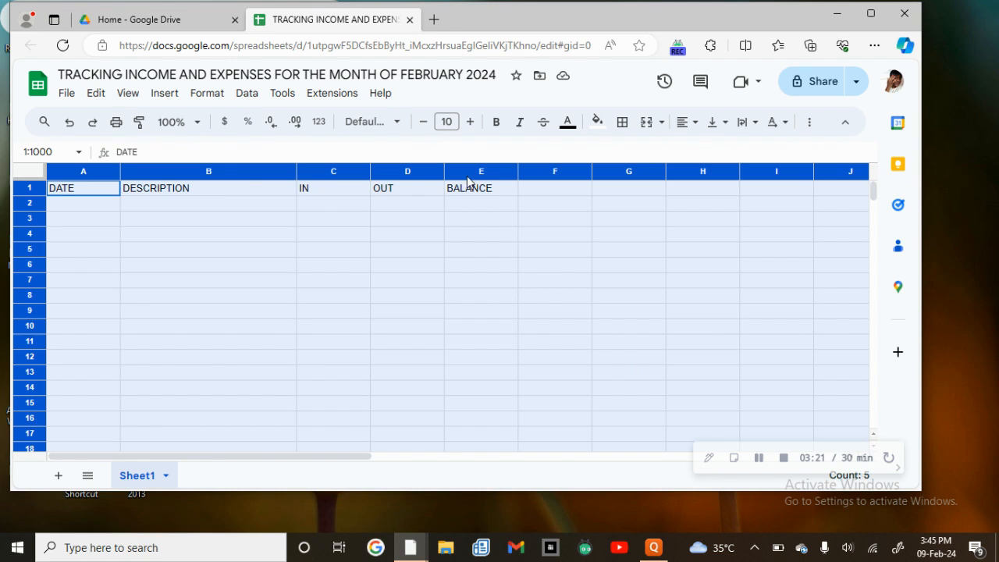
{"action": "left_click", "coordinate": [611, 374]}
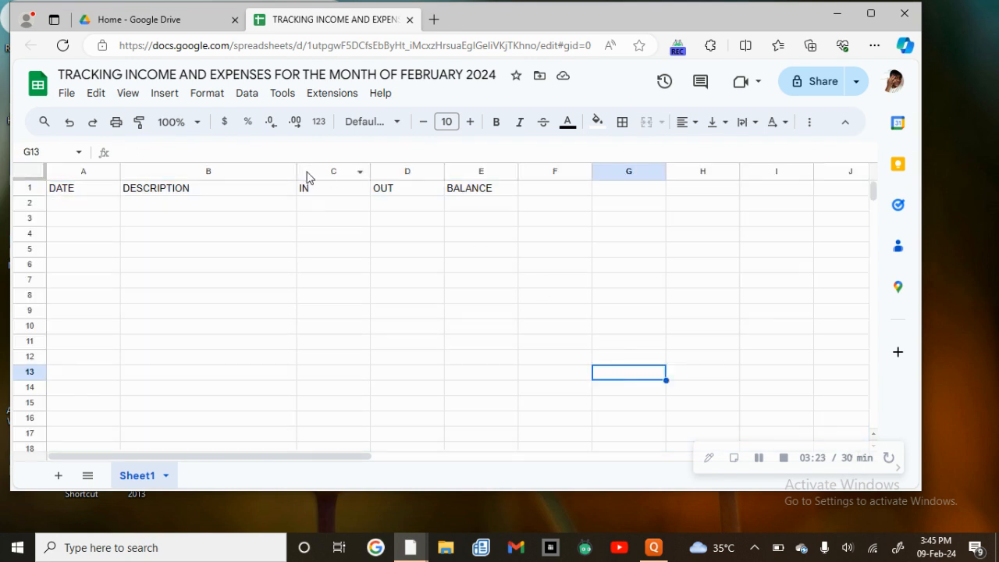
{"action": "left_click_drag", "start_coordinate": [307, 173], "coordinate": [481, 200]}
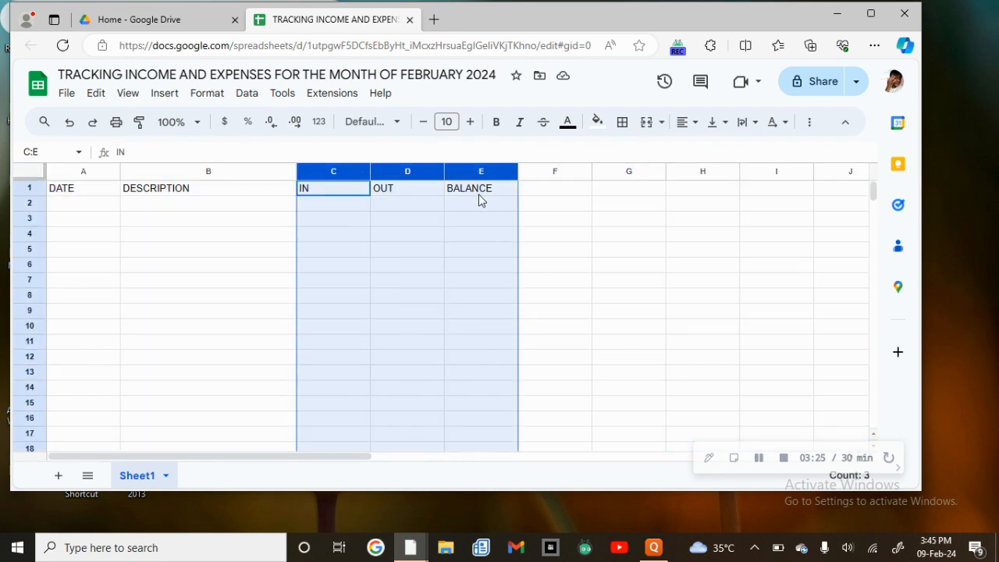
{"action": "left_click", "coordinate": [128, 94]}
{"action": "left_click", "coordinate": [617, 329]}
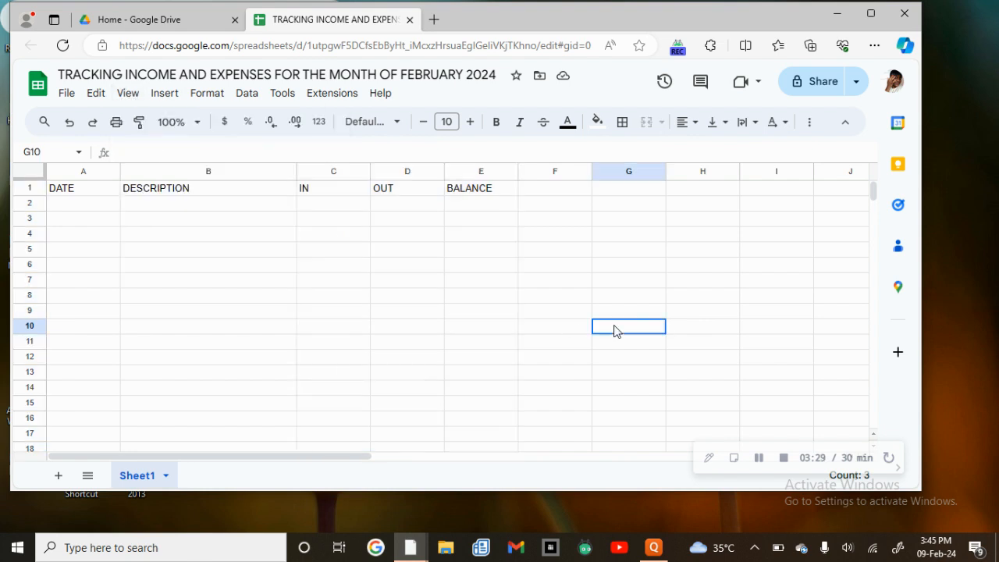
Apply a number format to the IN, OUT and BALANCE columns and decrease their decimal places.
{"action": "left_click_drag", "start_coordinate": [366, 197], "coordinate": [480, 202]}
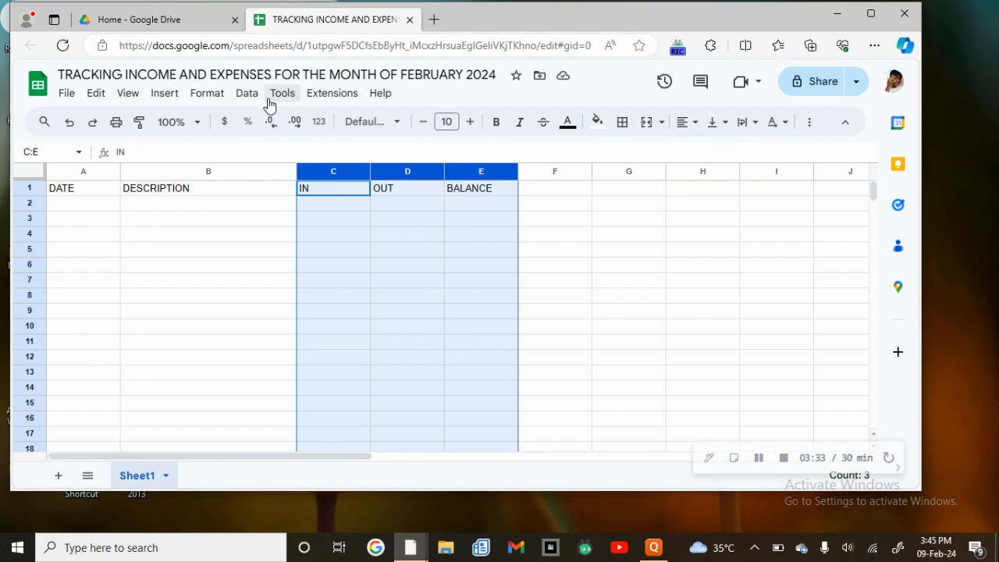
{"action": "left_click", "coordinate": [318, 122]}
{"action": "left_click", "coordinate": [355, 215]}
{"action": "left_click", "coordinate": [279, 129]}
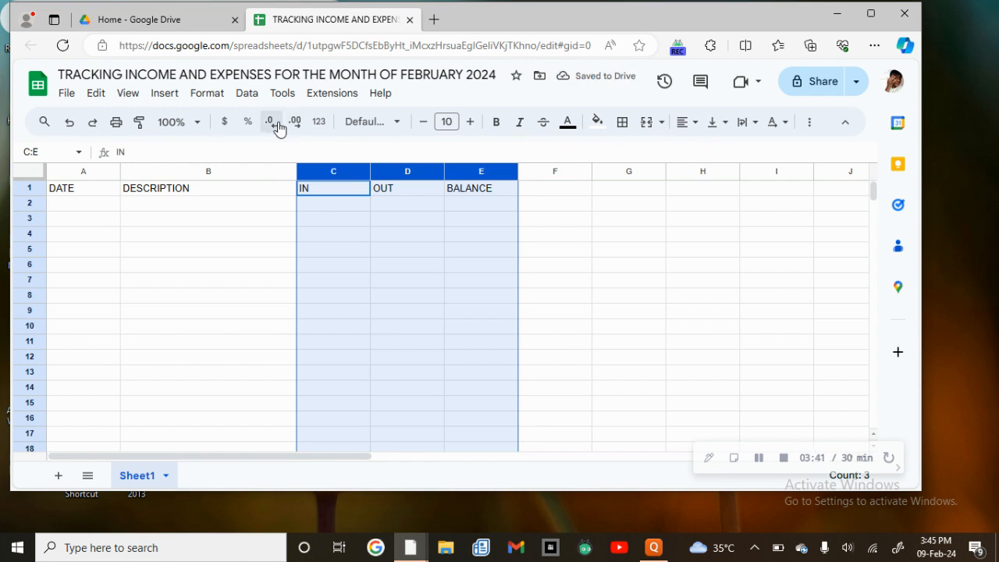
{"action": "left_click", "coordinate": [668, 284]}
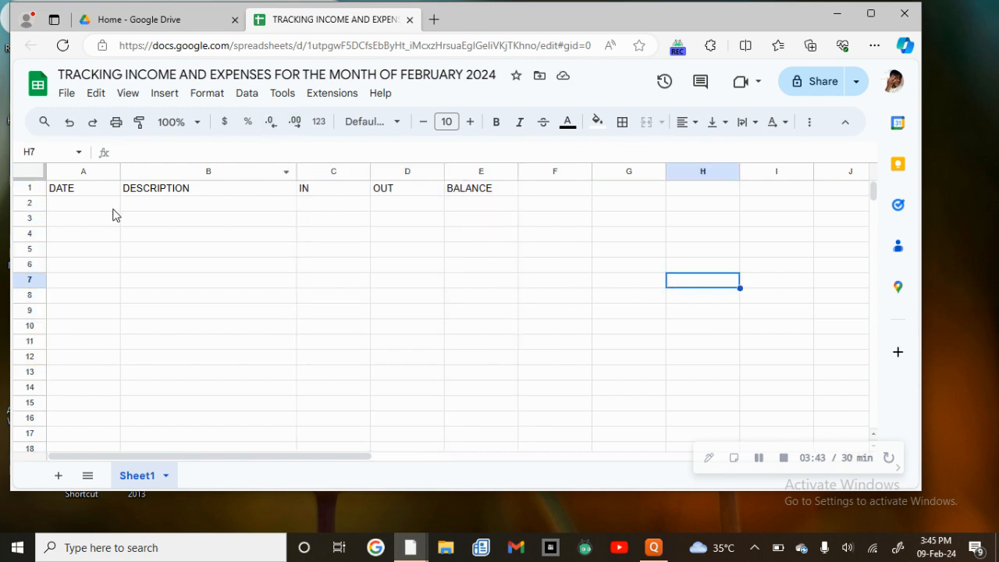
Freeze the header row so one row stays fixed at the top of the sheet.
{"action": "left_click", "coordinate": [29, 188]}
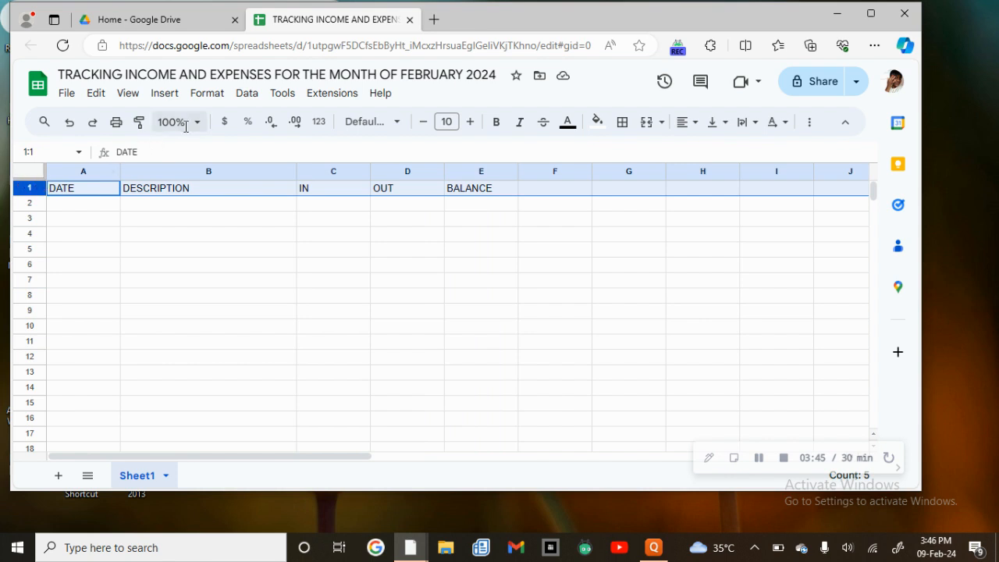
{"action": "left_click", "coordinate": [128, 94]}
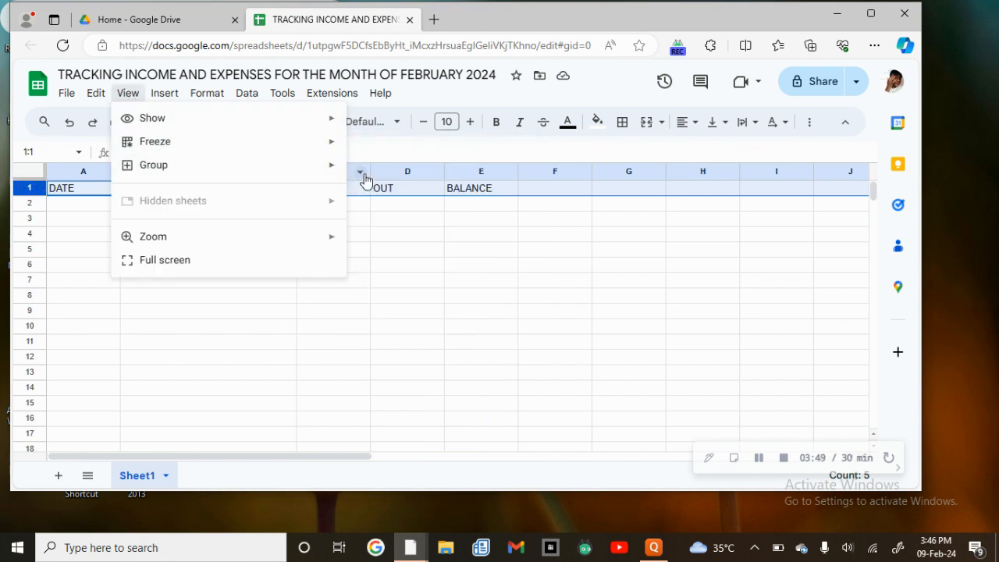
{"action": "mouse_move", "coordinate": [330, 143]}
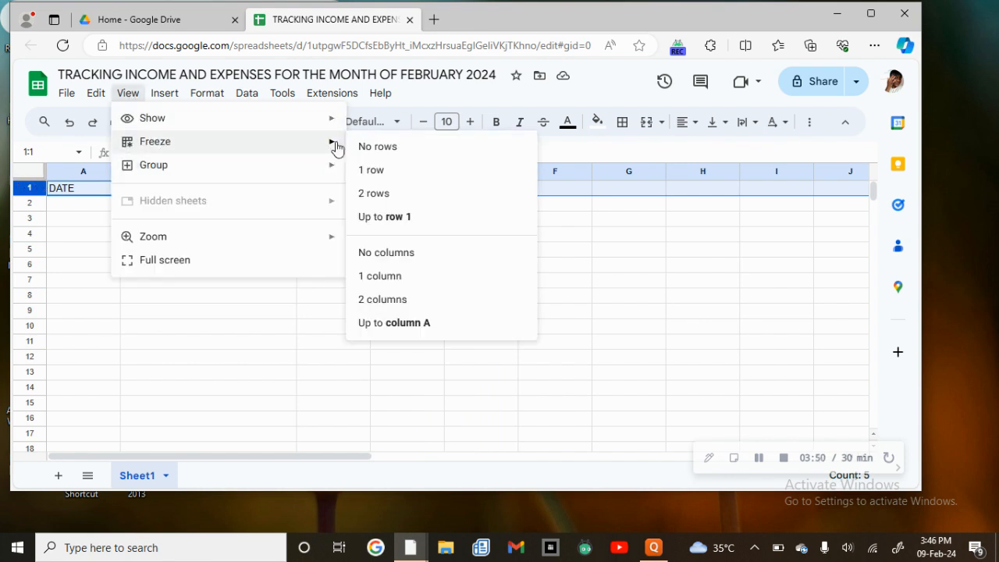
{"action": "left_click", "coordinate": [376, 170]}
{"action": "left_click", "coordinate": [411, 242]}
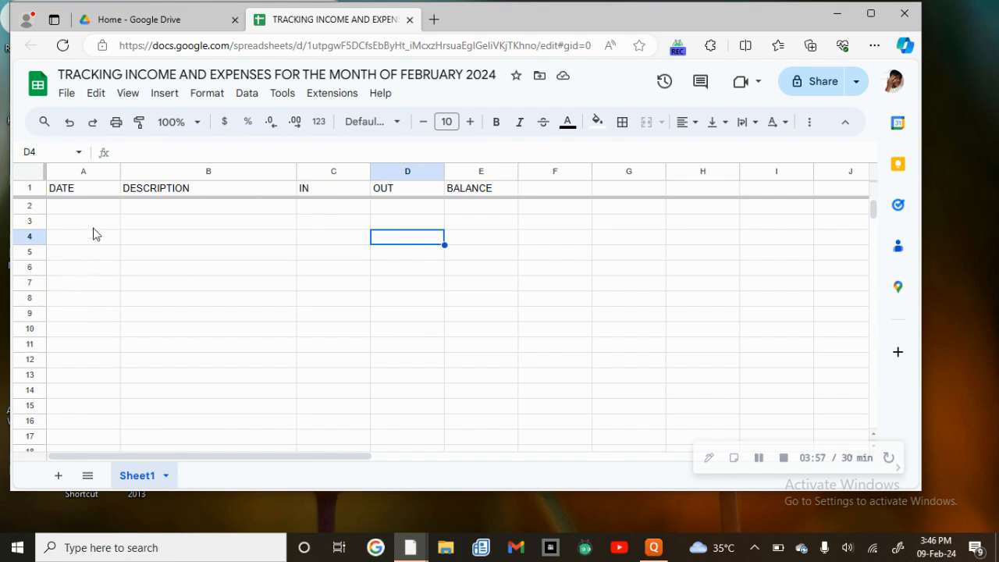
Enter the date 1FEB2024 in cell A2 under DATE.
{"action": "left_click", "coordinate": [69, 210]}
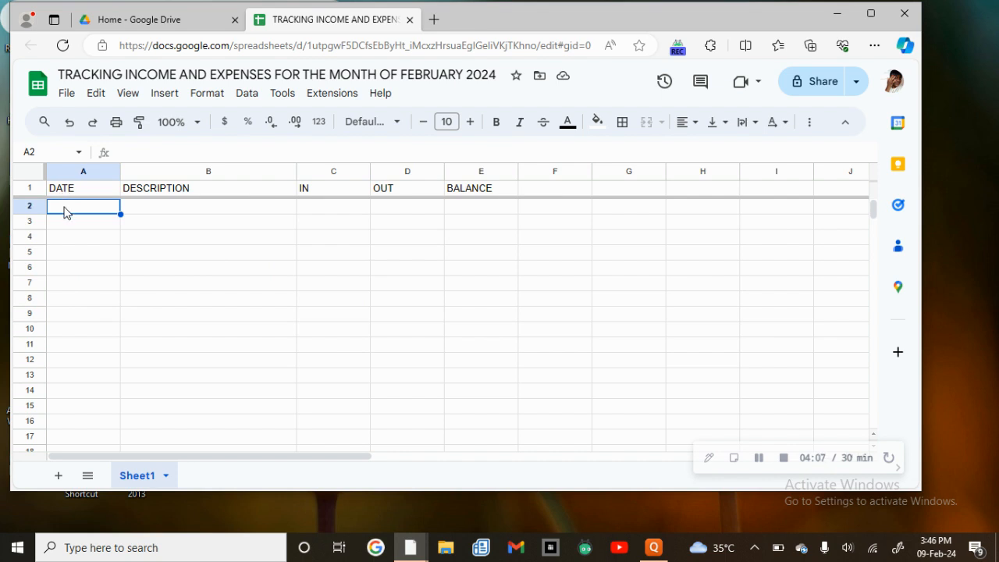
{"action": "type", "text": "1"}
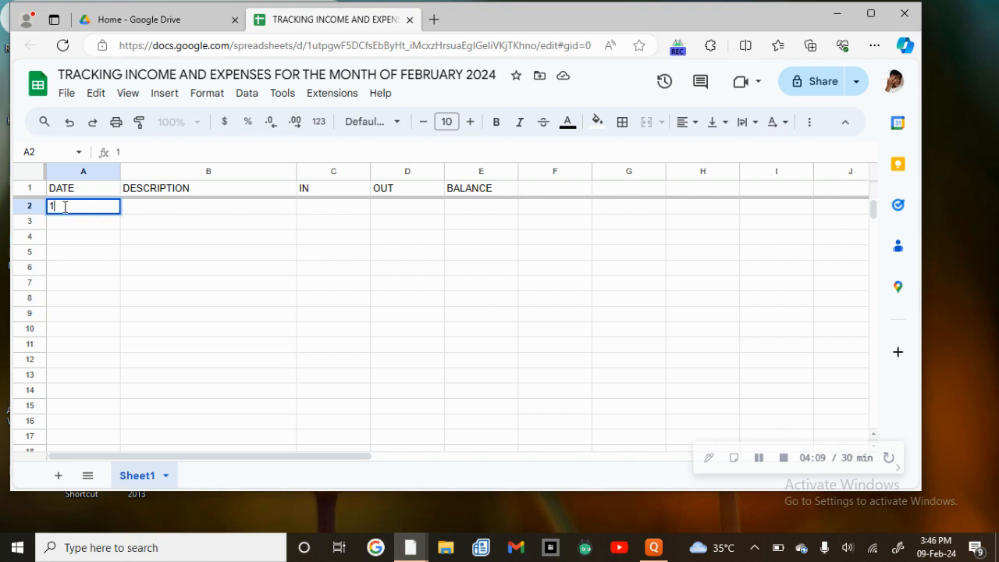
{"action": "type", "text": "FEB204"}
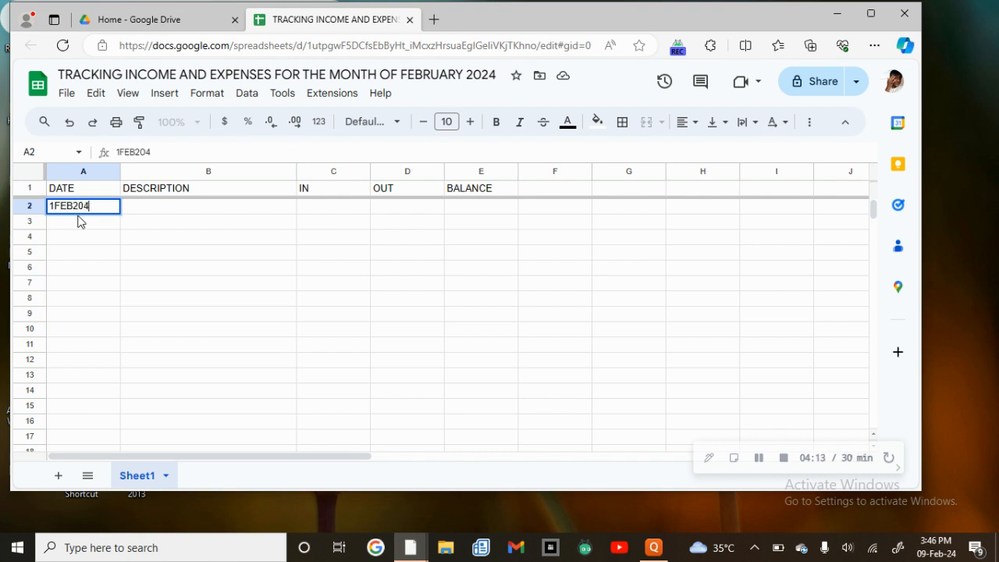
{"action": "key", "text": "BackSpace"}
{"action": "type", "text": "24"}
Fill in the first entry with the description OPENING BALANCE in B2 and 10000 in the IN cell C2.
{"action": "left_click", "coordinate": [154, 209]}
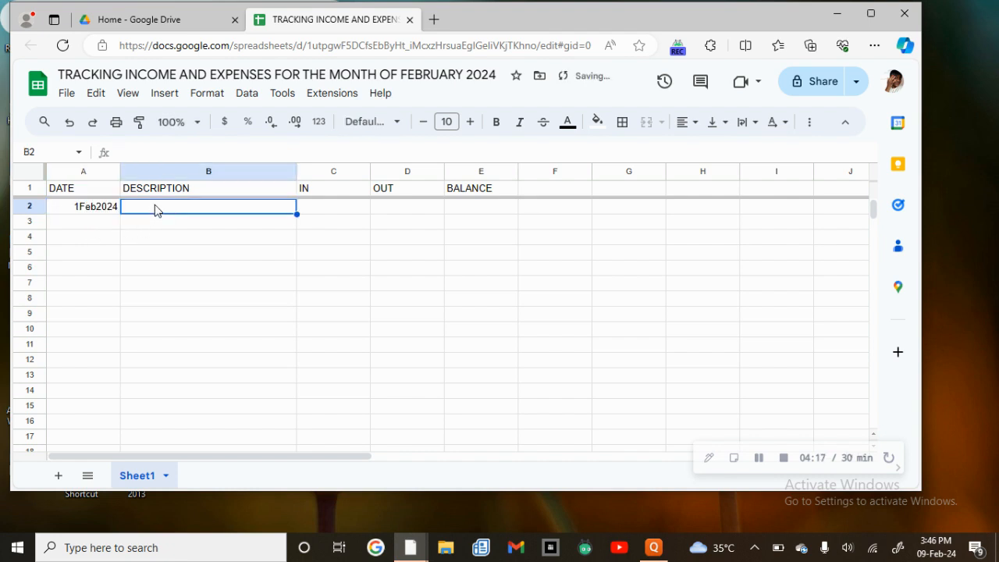
{"action": "type", "text": "O"}
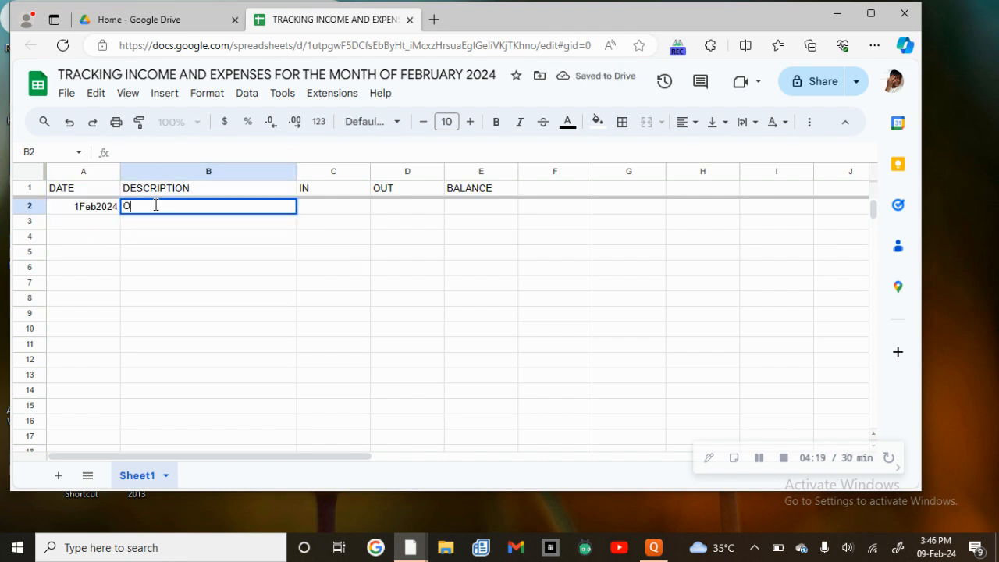
{"action": "type", "text": "PENING"}
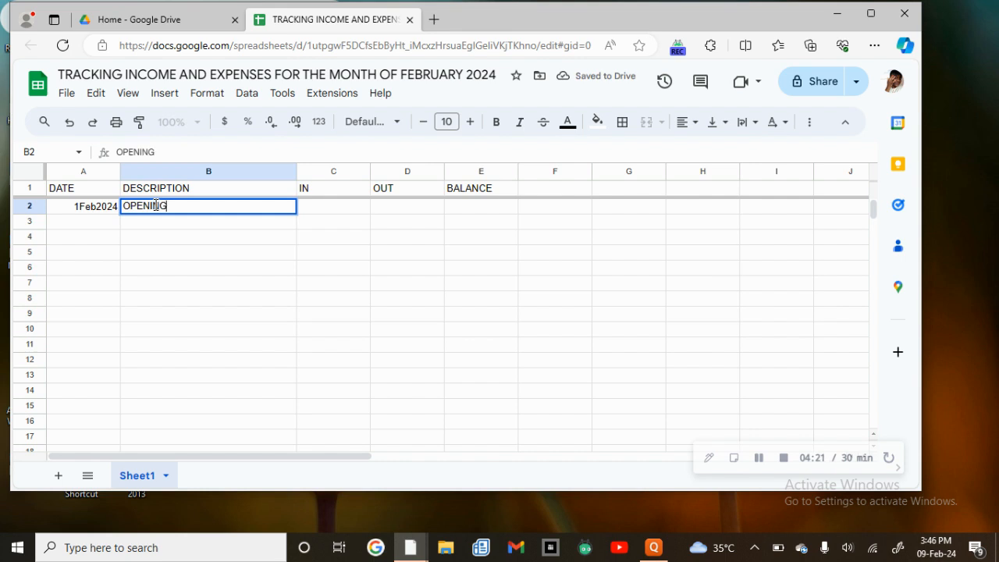
{"action": "type", "text": " BALANCA"}
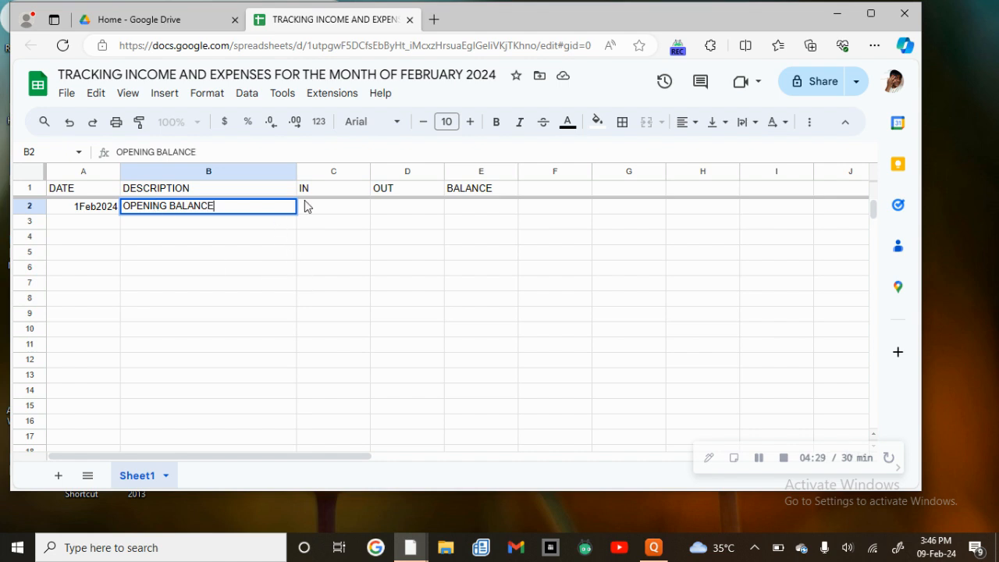
{"action": "left_click", "coordinate": [340, 209]}
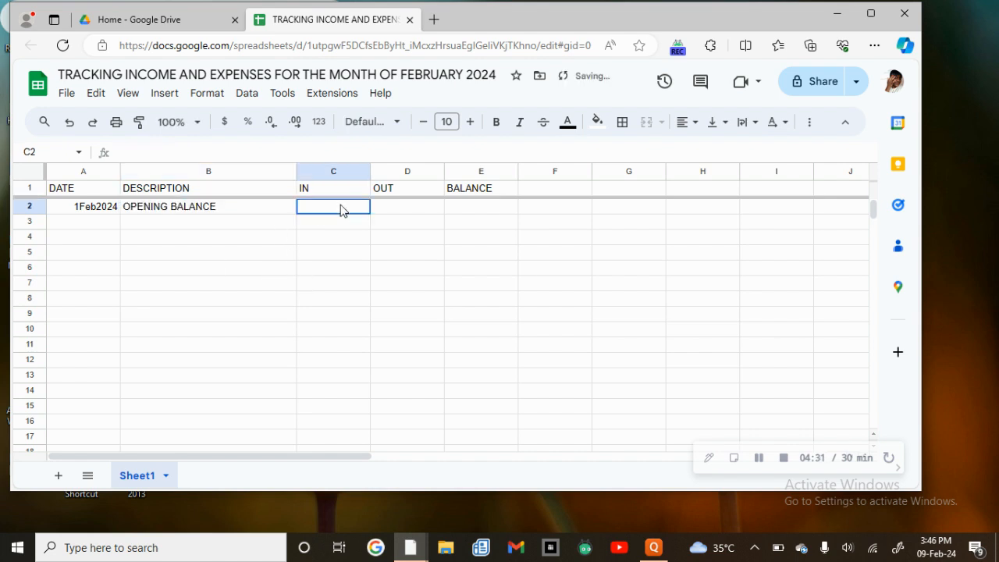
{"action": "type", "text": "10"}
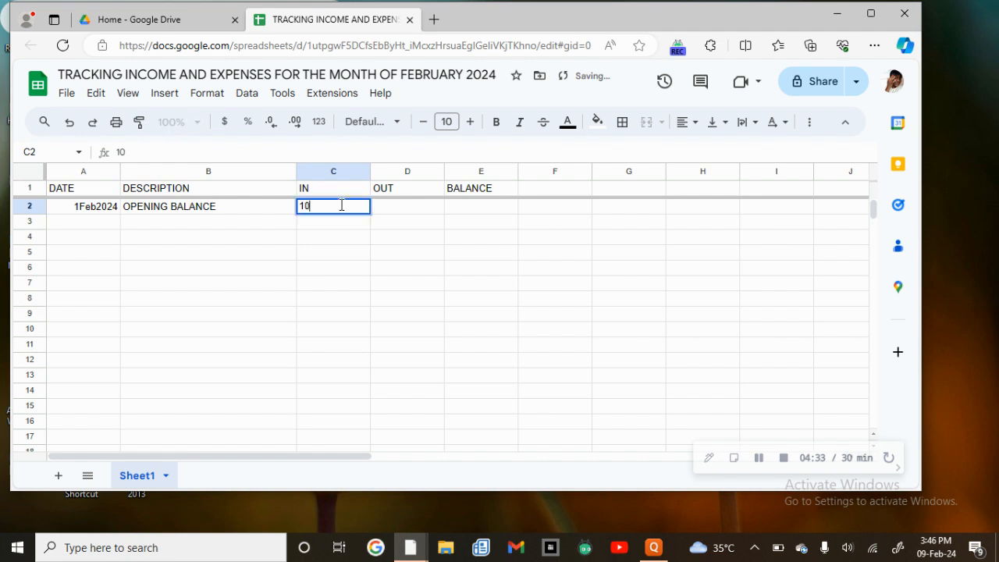
{"action": "type", "text": "000"}
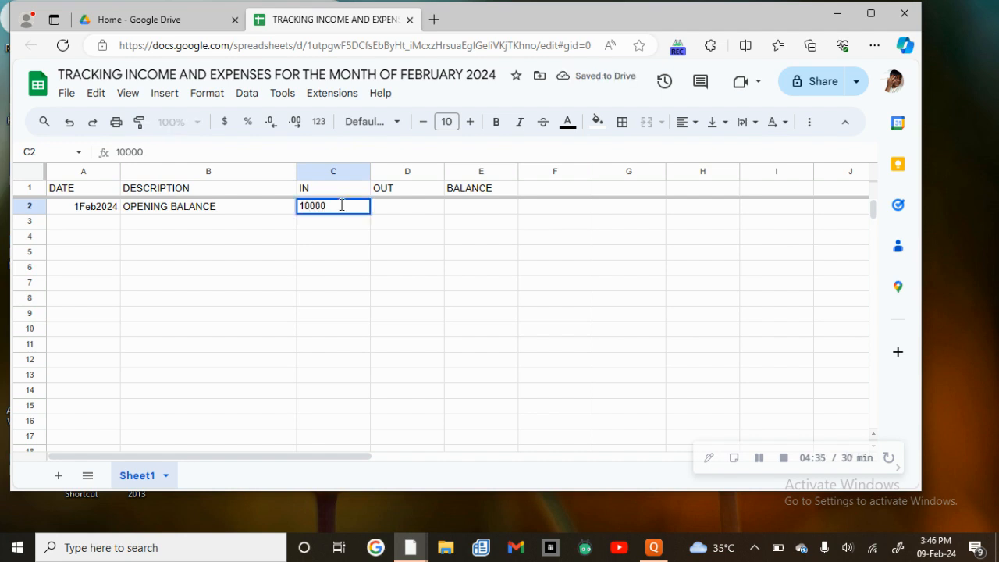
{"action": "left_click", "coordinate": [459, 210]}
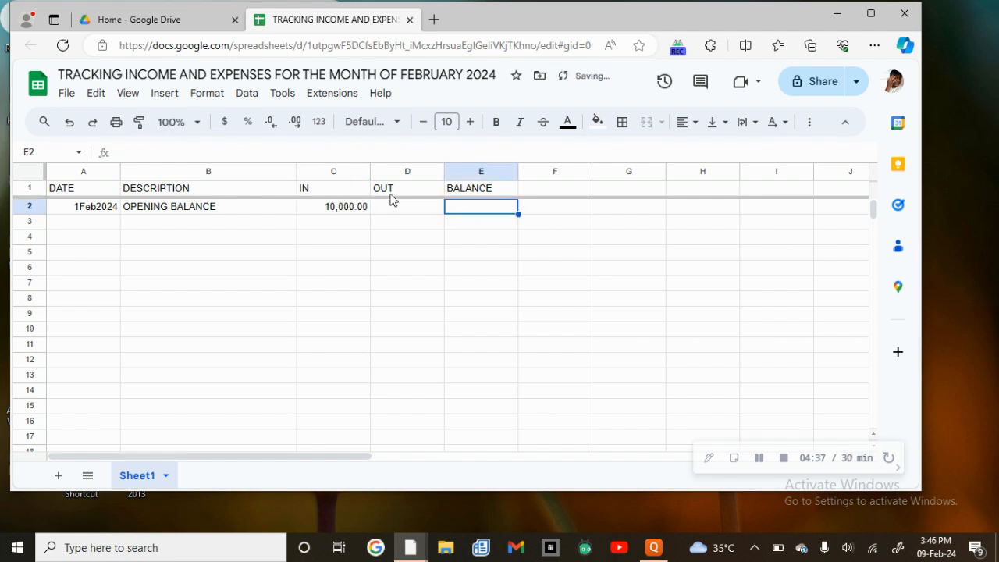
Remove both decimal places from the number format of cells C1:F19.
{"action": "left_click_drag", "start_coordinate": [311, 181], "coordinate": [508, 455]}
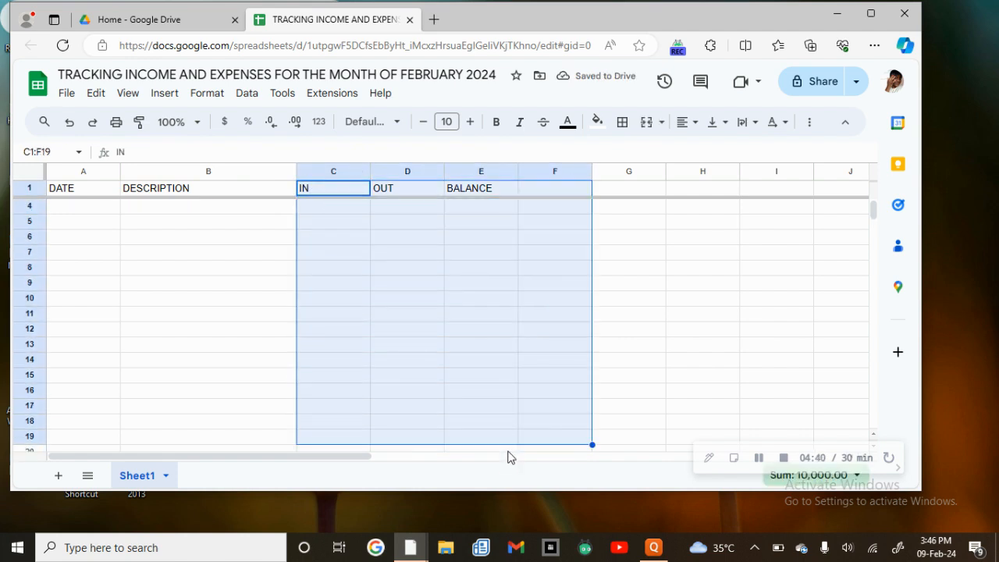
{"action": "left_click", "coordinate": [271, 122]}
{"action": "scroll", "coordinate": [289, 266], "scroll_direction": "up", "scroll_amount": 1}
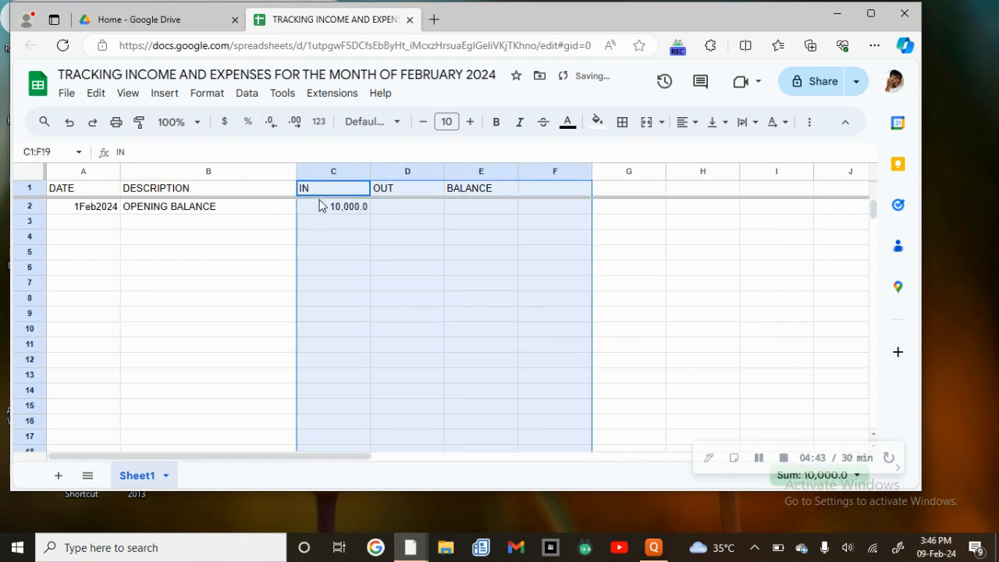
{"action": "left_click", "coordinate": [272, 122]}
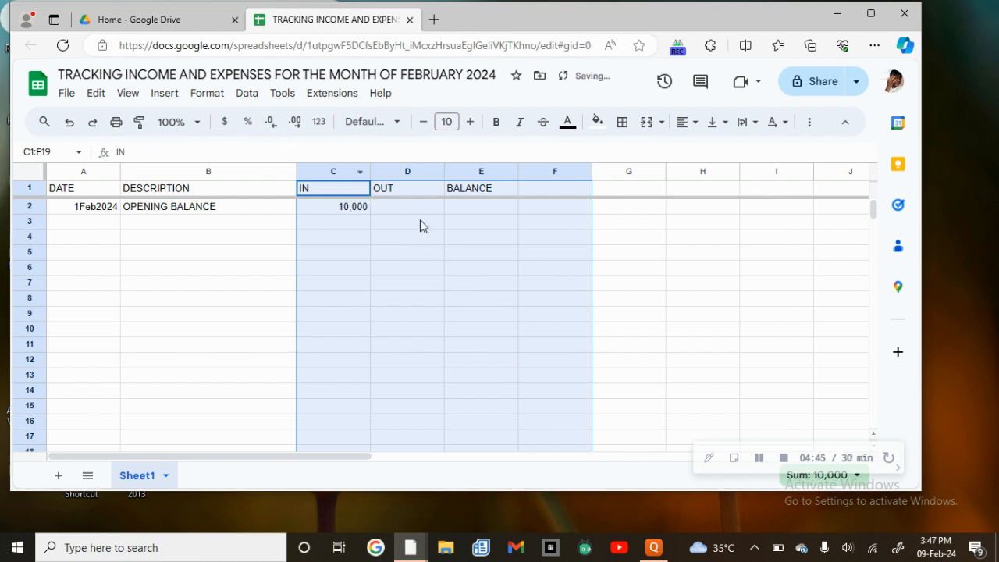
Enter 10000 in cell E2 as the BALANCE of the opening balance row.
{"action": "left_click", "coordinate": [464, 208]}
{"action": "type", "text": "100"}
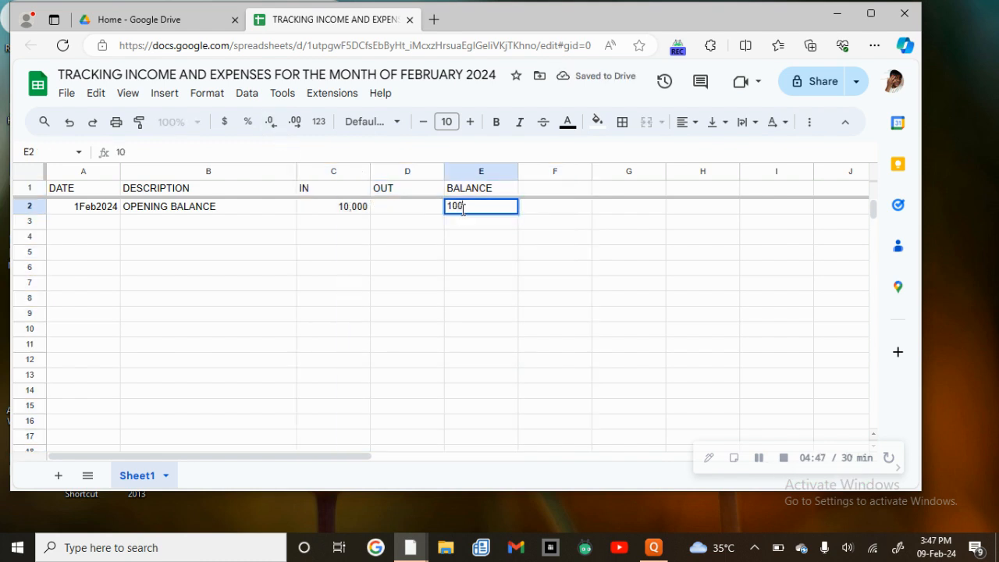
{"action": "type", "text": "00"}
Enter the date 2FEB2024 in cell A3.
{"action": "left_click", "coordinate": [78, 222]}
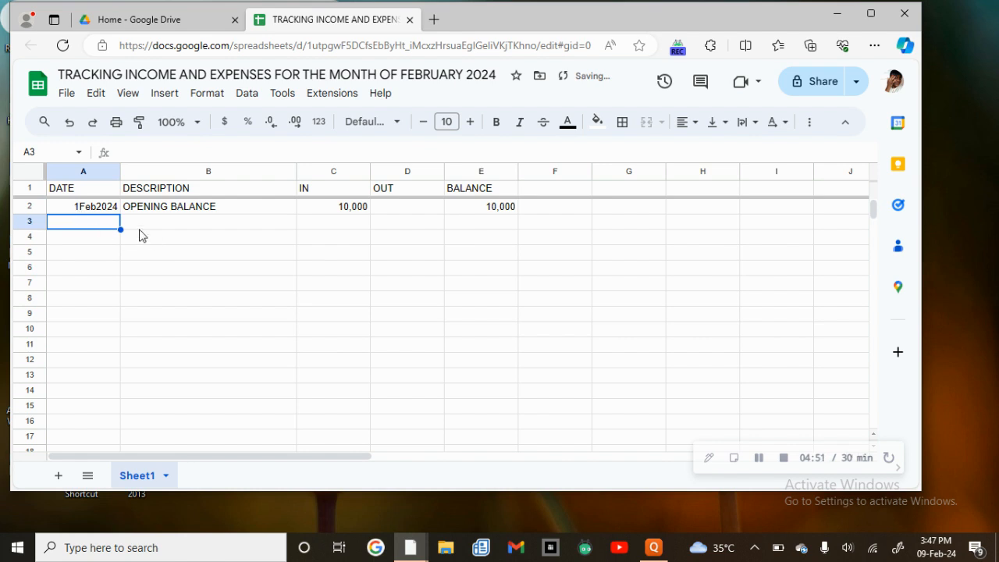
{"action": "type", "text": "2"}
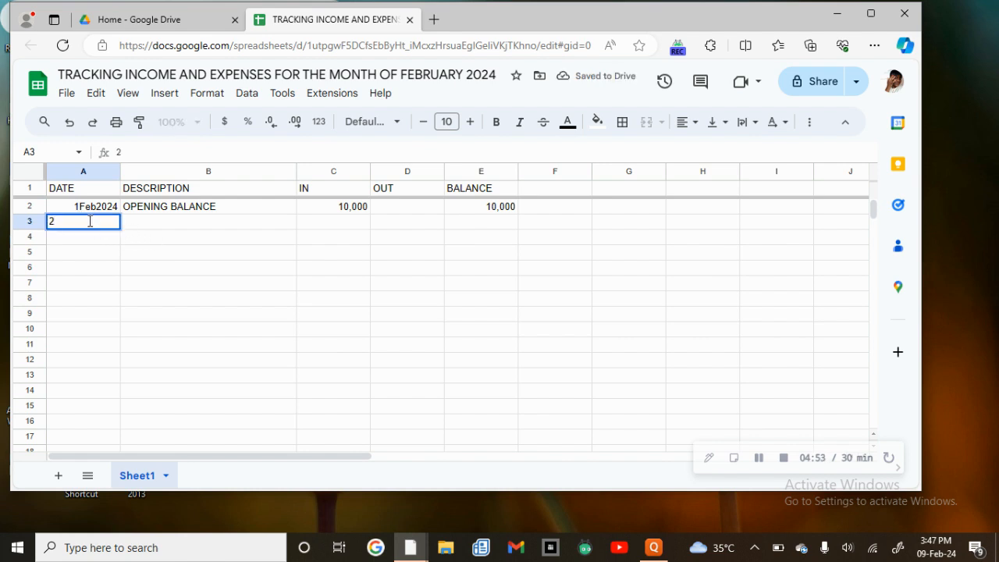
{"action": "type", "text": "FEB"}
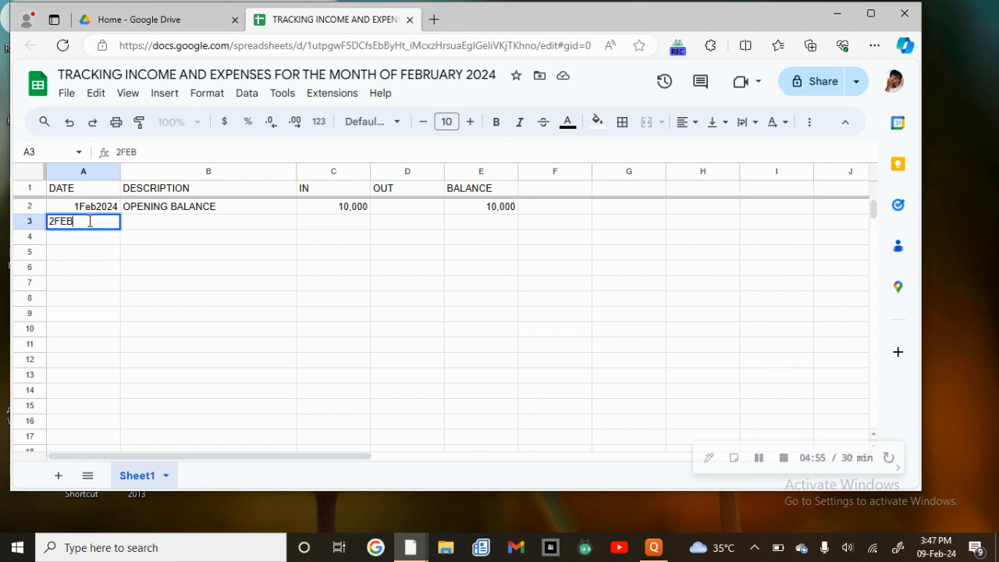
{"action": "type", "text": "2024"}
Enter the description CASH RECEIVED FROM CUCTOMER A in cell B3.
{"action": "left_click", "coordinate": [142, 226]}
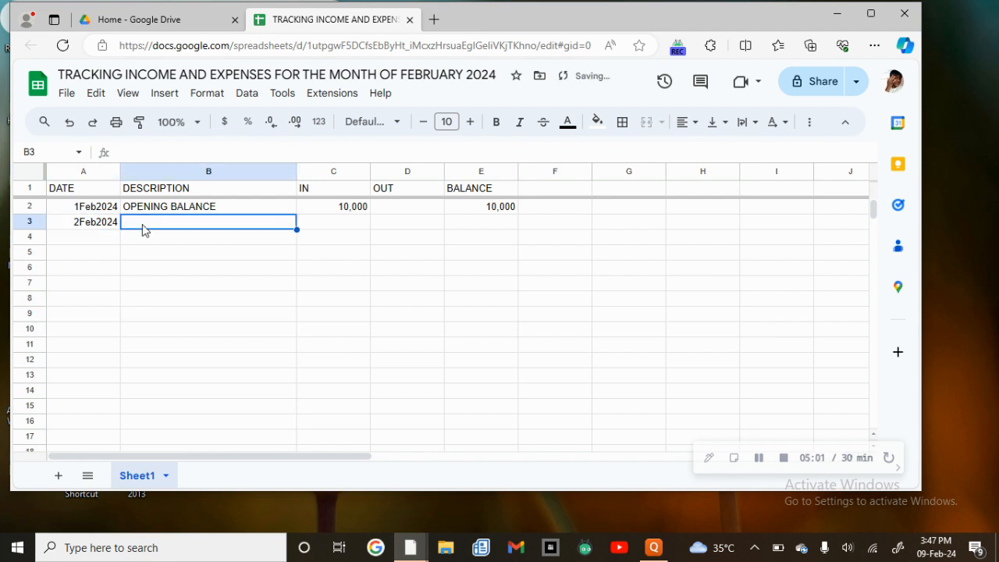
{"action": "type", "text": "RE"}
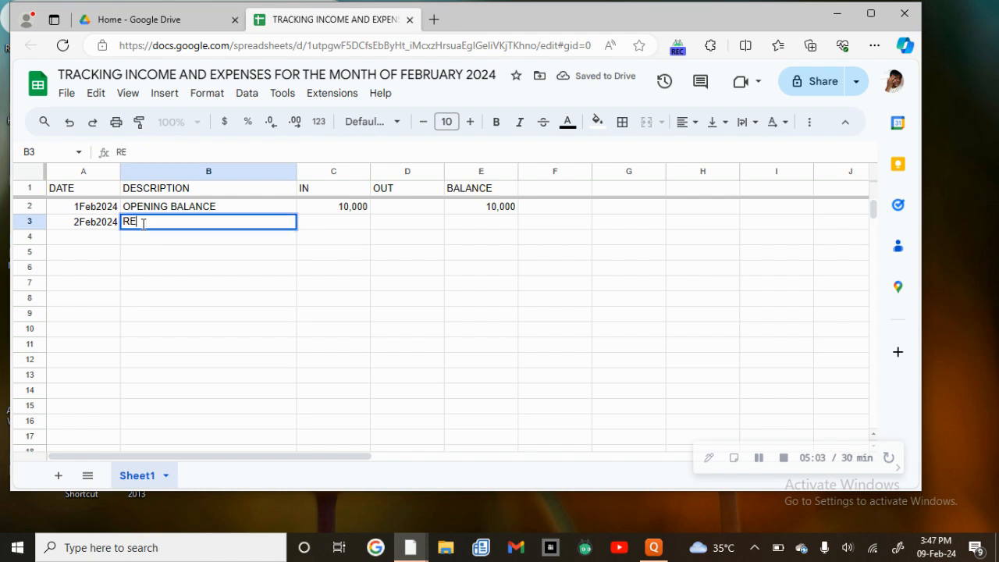
{"action": "type", "text": "CE"}
{"action": "key", "text": "BackSpace"}
{"action": "key", "text": "BackSpace"}
{"action": "key", "text": "BackSpace"}
{"action": "key", "text": "BackSpace"}
{"action": "type", "text": "CAS"}
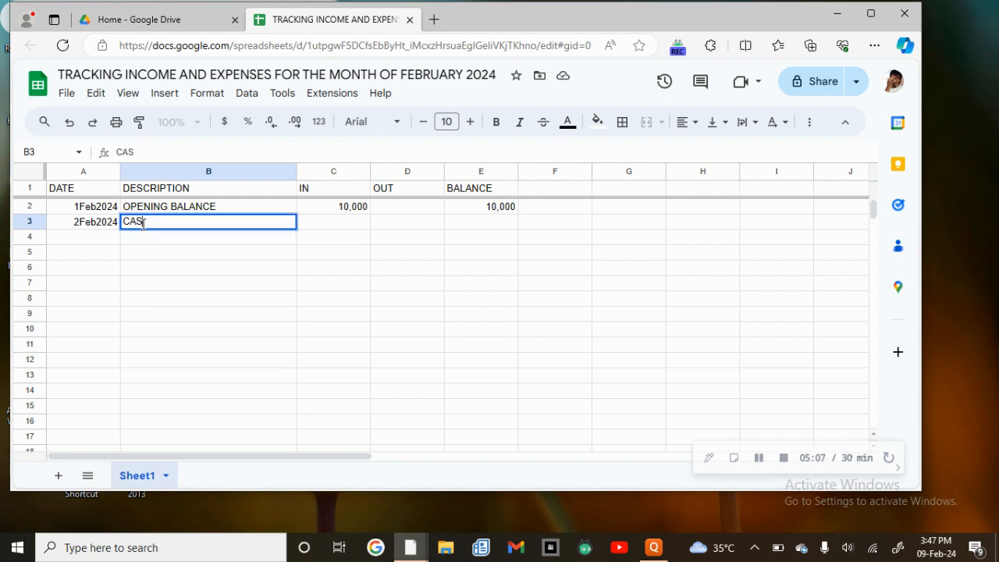
{"action": "type", "text": "H RECEIVED"}
{"action": "type", "text": " FROM"}
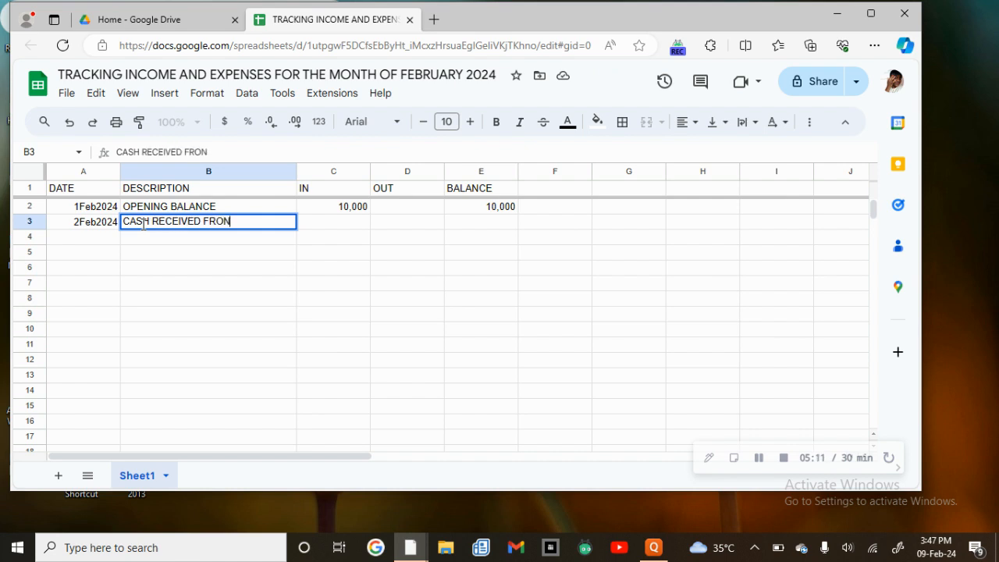
{"action": "key", "text": "BackSpace"}
{"action": "type", "text": "M CUCTOMER"}
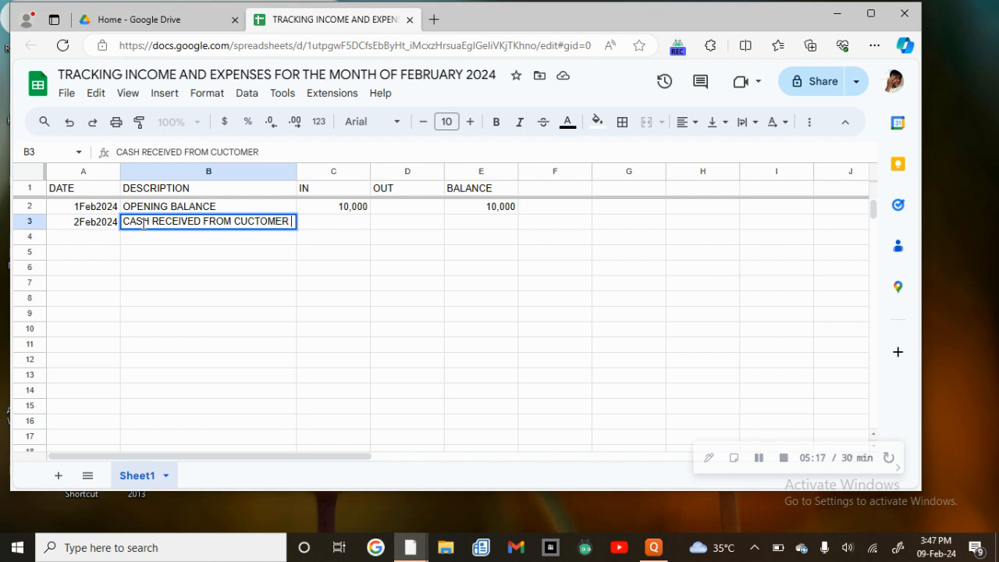
{"action": "type", "text": " A"}
{"action": "key", "text": "Left"}
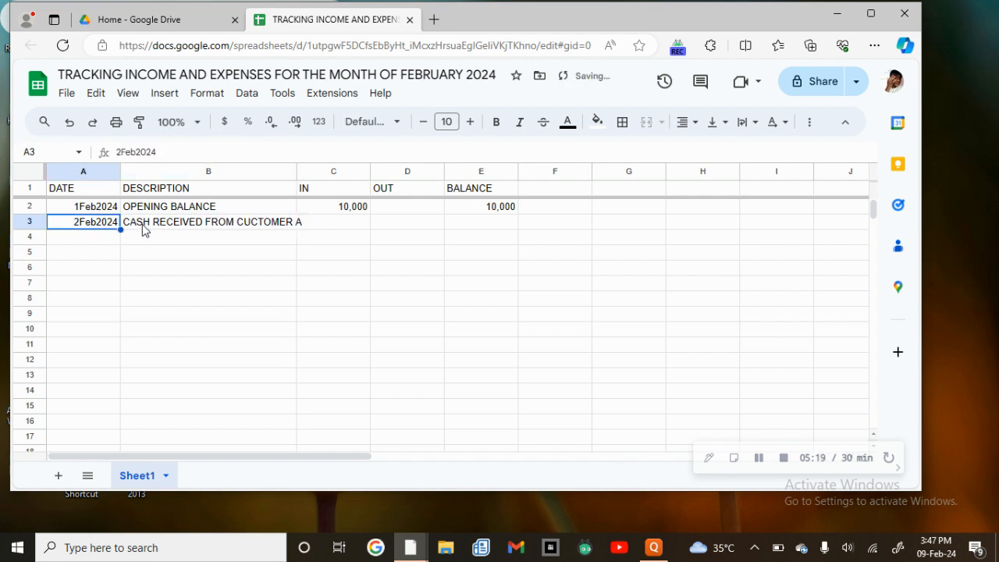
Correct the misspelled word in B3 to CUSTOMER and widen the DESCRIPTION column so the whole text fits.
{"action": "left_click", "coordinate": [259, 224]}
{"action": "double_click", "coordinate": [258, 220]}
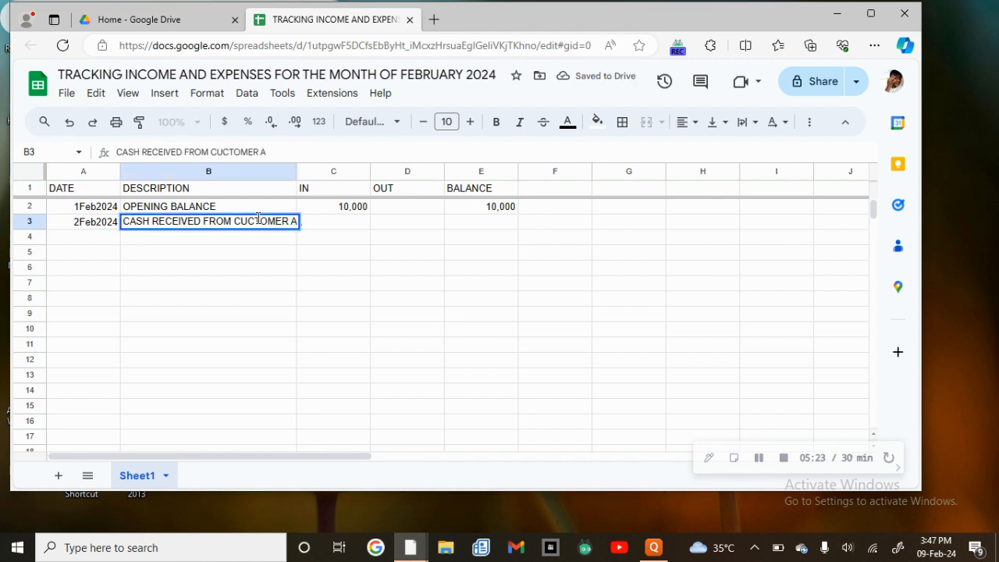
{"action": "left_click", "coordinate": [258, 220]}
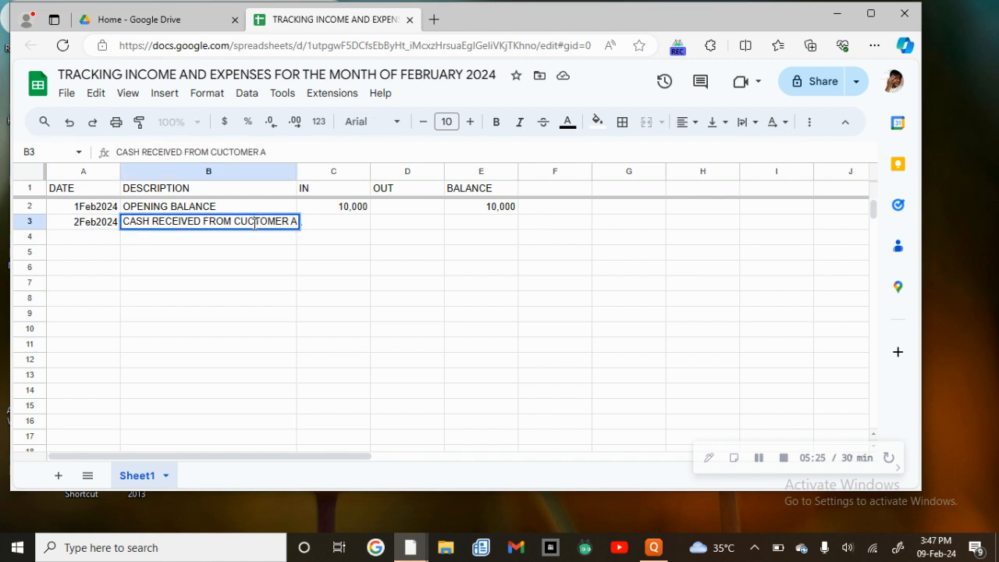
{"action": "key", "text": "BackSpace"}
{"action": "type", "text": "S"}
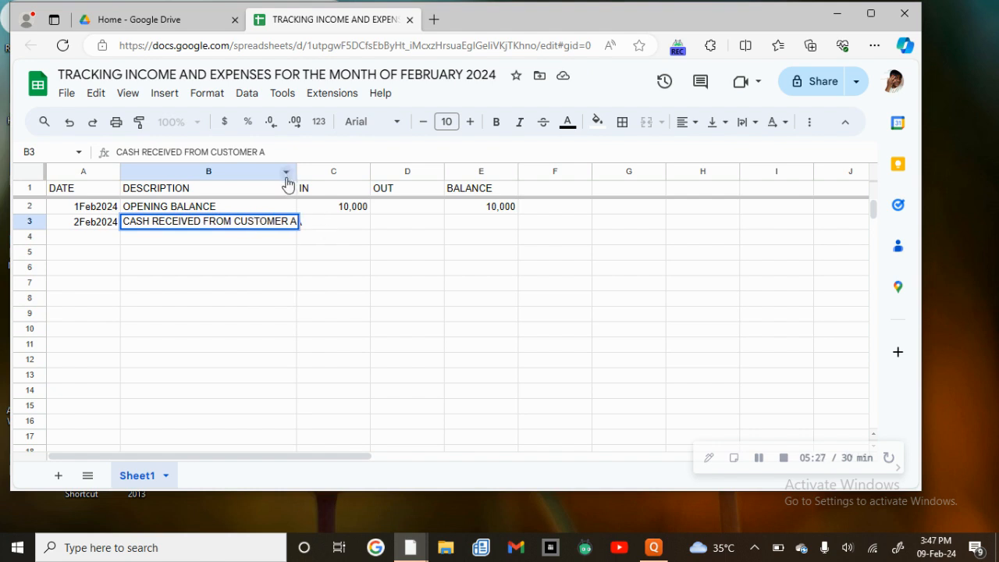
{"action": "left_click", "coordinate": [274, 270]}
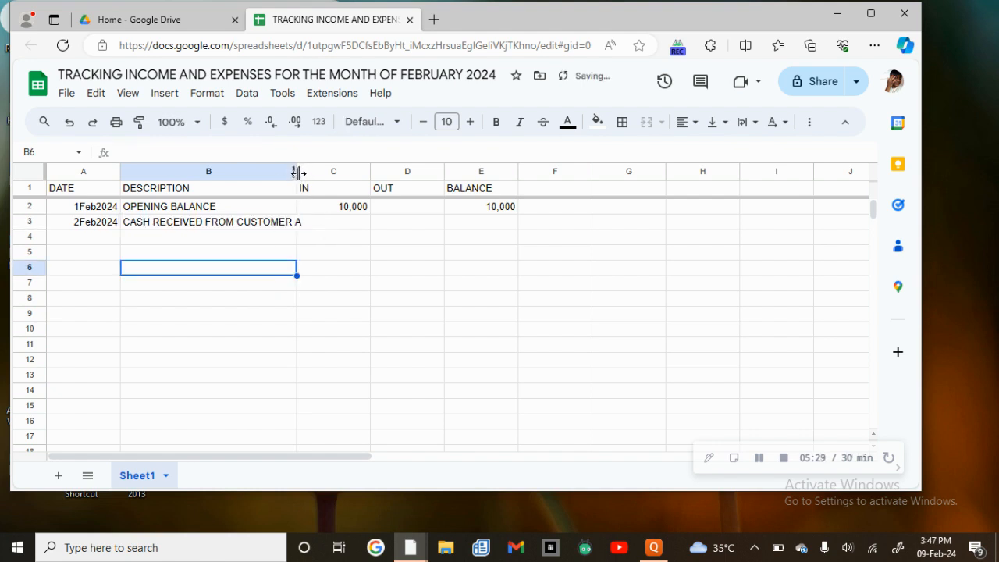
{"action": "left_click_drag", "start_coordinate": [296, 172], "coordinate": [322, 172]}
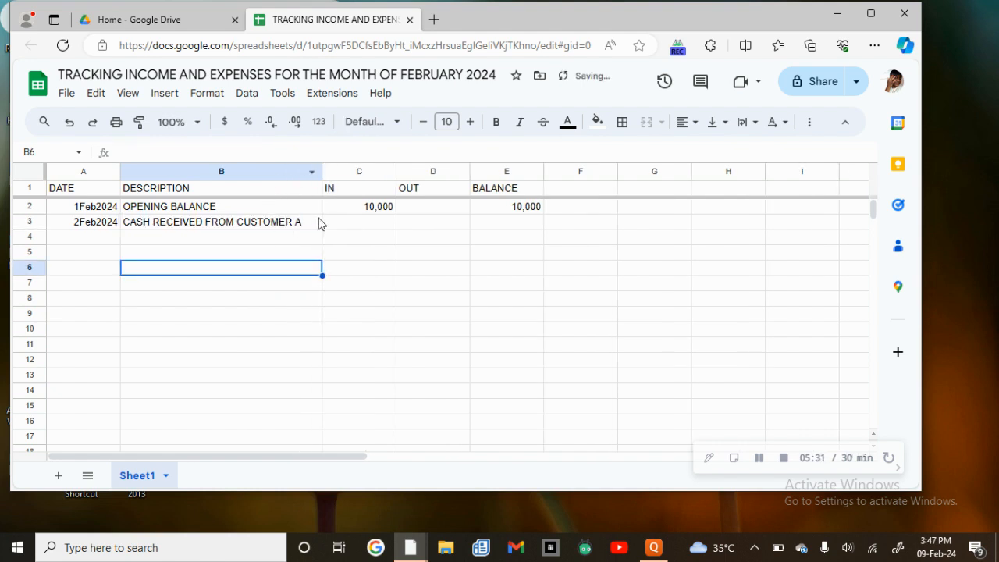
Enter 5000 as the IN amount in C3 and 15000 as the BALANCE in E3.
{"action": "left_click", "coordinate": [369, 226]}
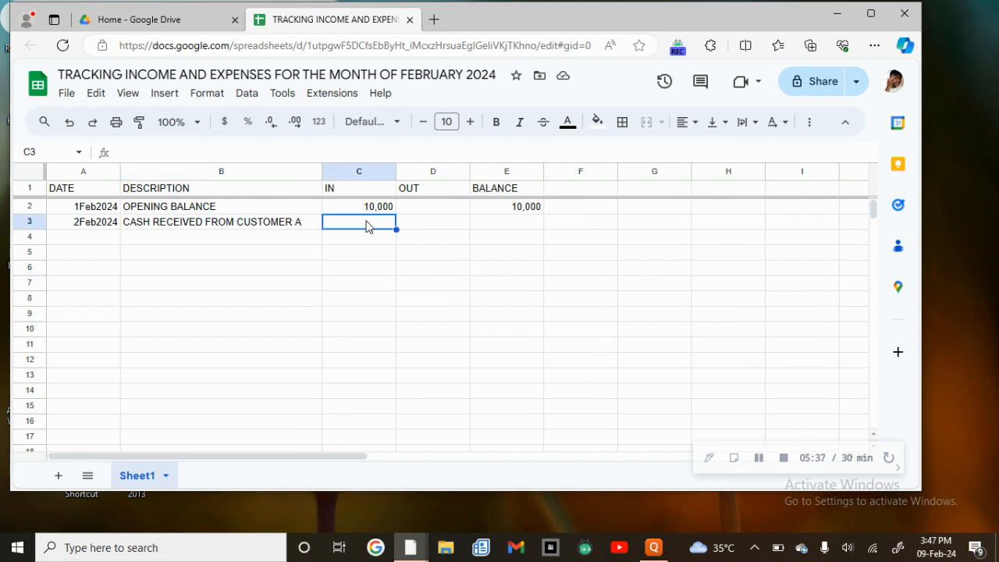
{"action": "type", "text": "5000"}
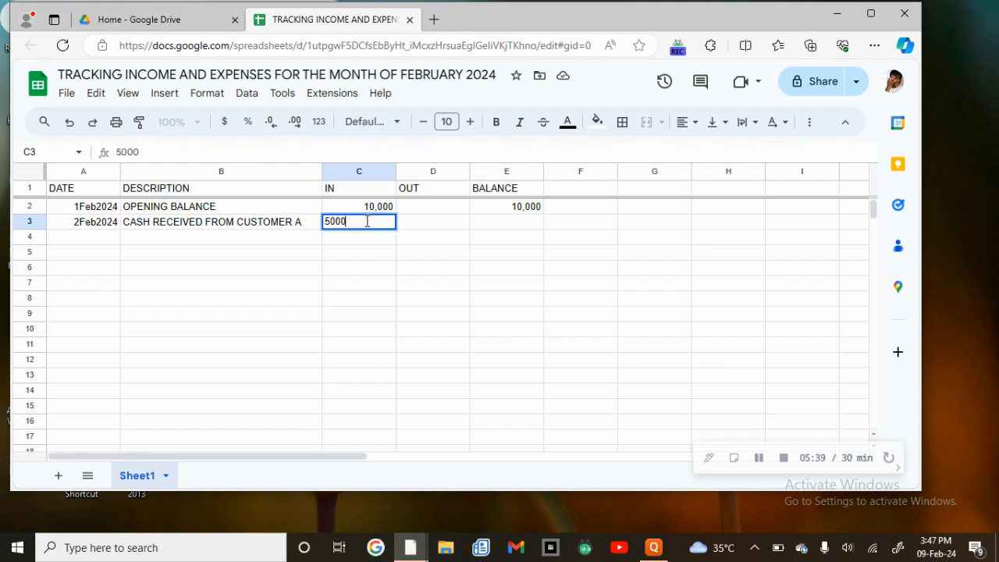
{"action": "left_click", "coordinate": [503, 223]}
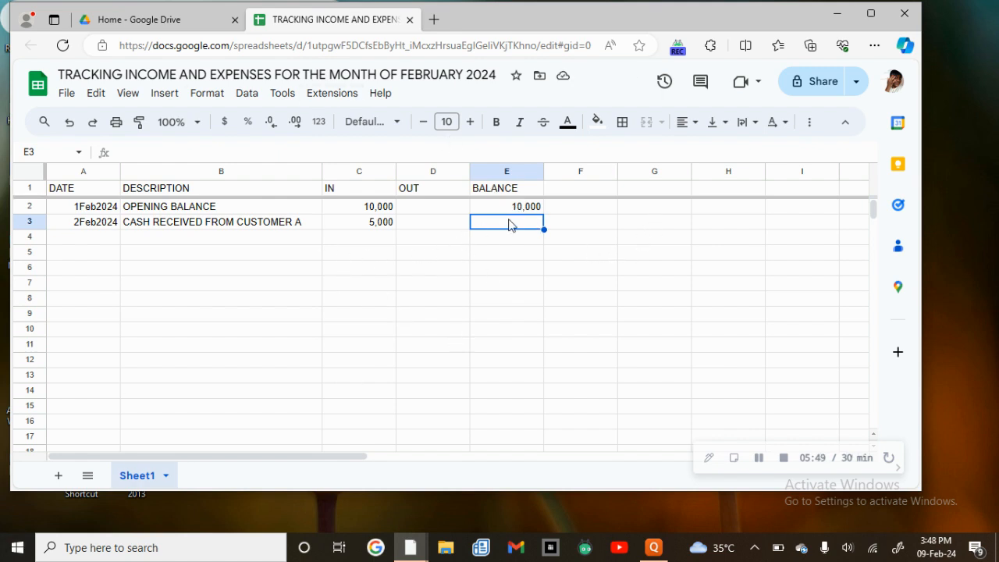
{"action": "type", "text": "15000"}
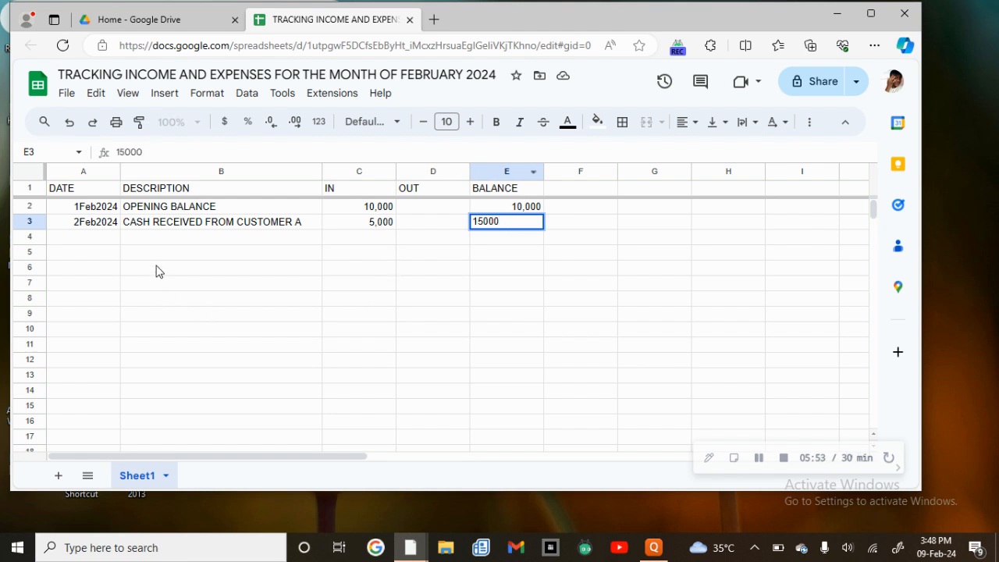
{"action": "left_click", "coordinate": [175, 240]}
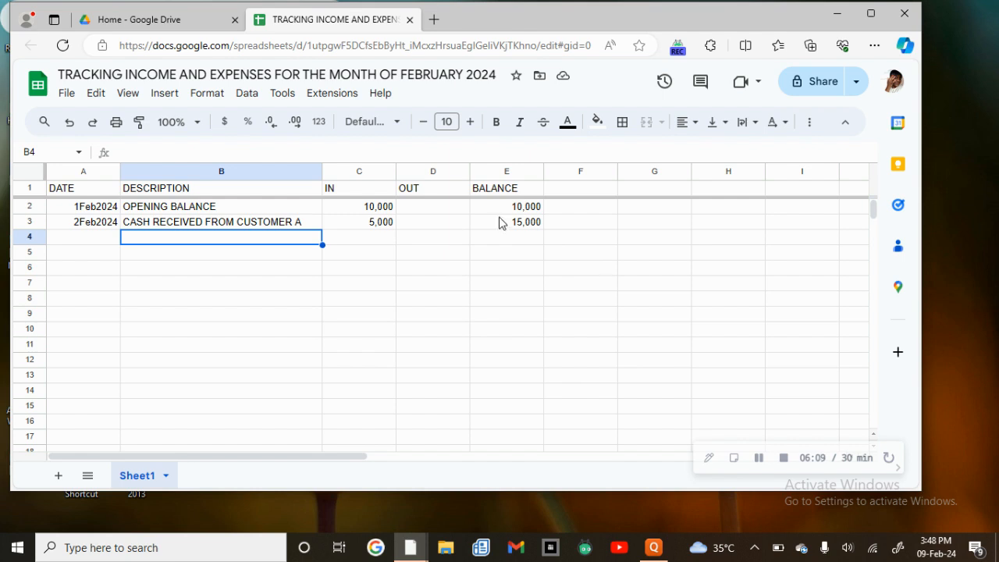
Enter the date 2FEB2024 in cell A4.
{"action": "left_click", "coordinate": [82, 239]}
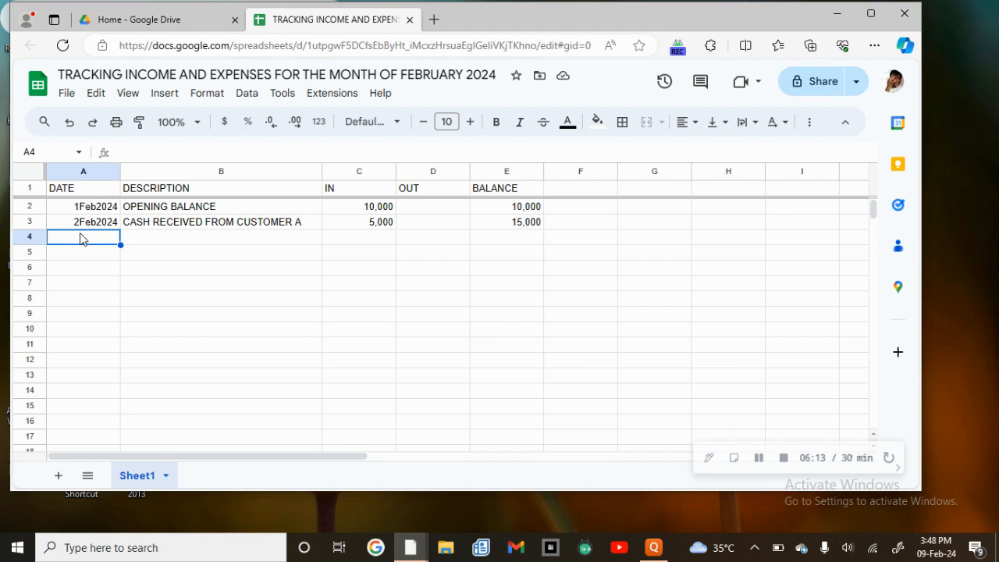
{"action": "type", "text": "2"}
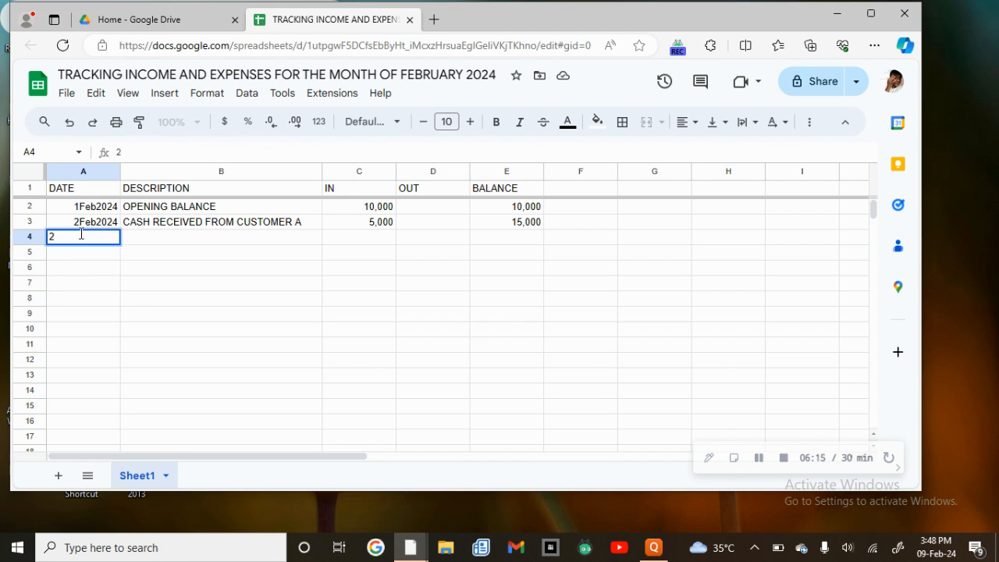
{"action": "type", "text": "FEB203"}
{"action": "key", "text": "BackSpace"}
{"action": "type", "text": "24"}
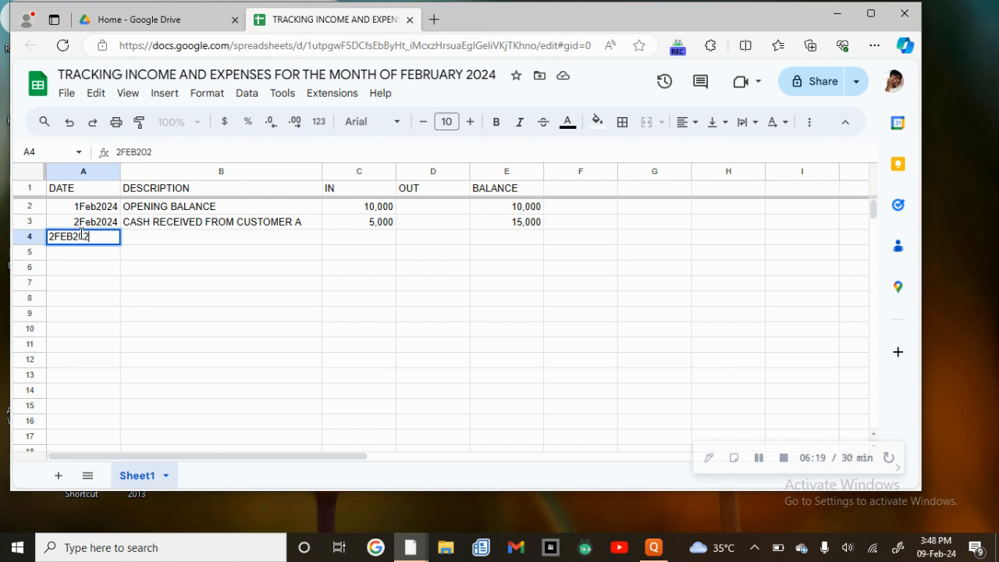
Enter the description SPENT ON GAS FOR CAKE MAKING in cell B4.
{"action": "left_click", "coordinate": [185, 238]}
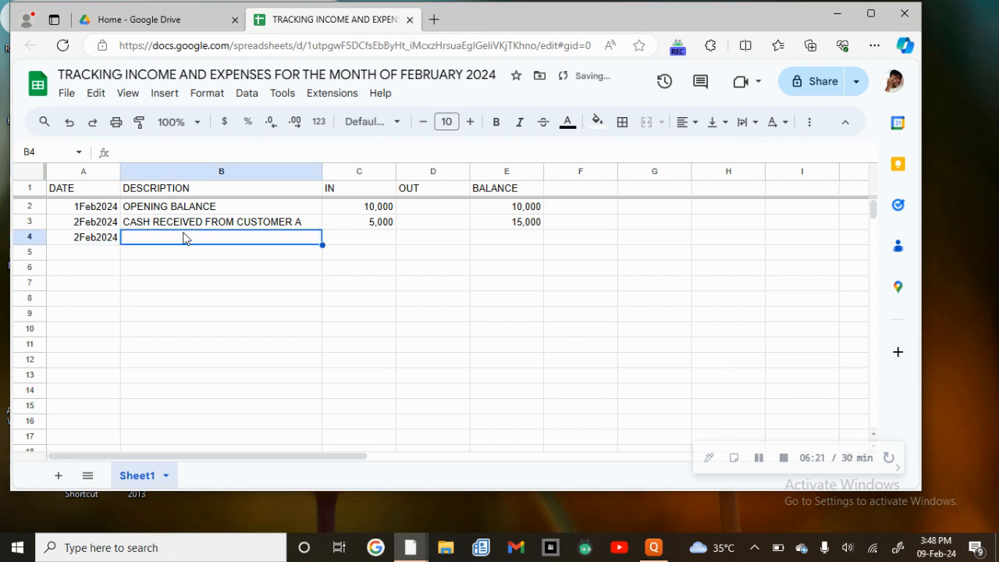
{"action": "type", "text": "SPENT"}
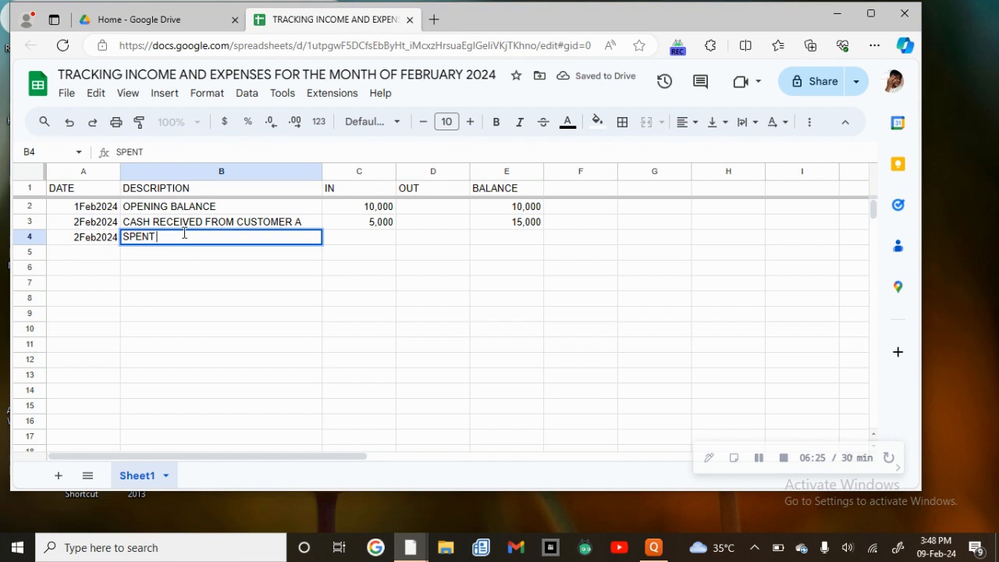
{"action": "type", "text": " IN"}
{"action": "key", "text": "BackSpace"}
{"action": "key", "text": "BackSpace"}
{"action": "type", "text": "ON"}
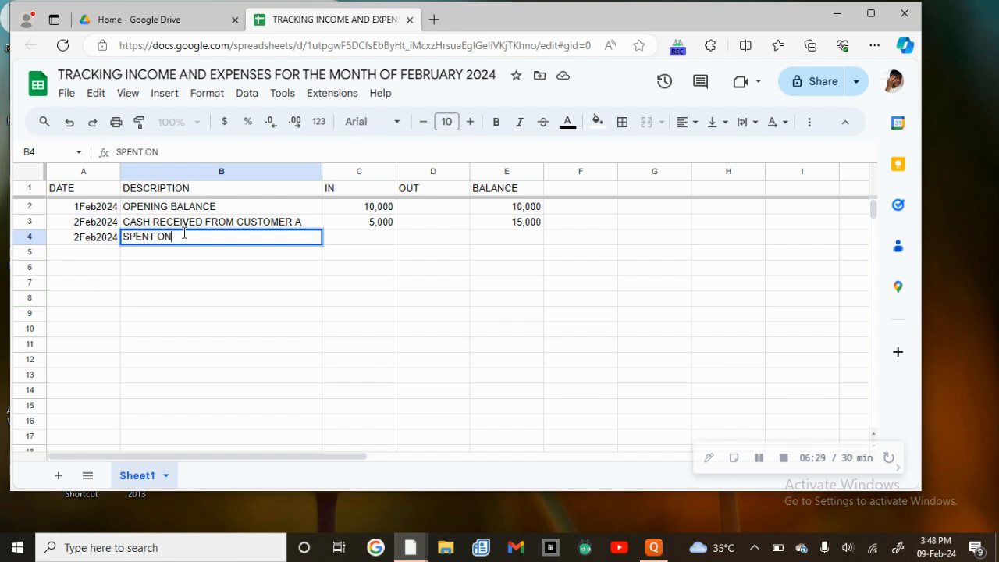
{"action": "type", "text": " GAS FOR"}
{"action": "type", "text": "CAKE"}
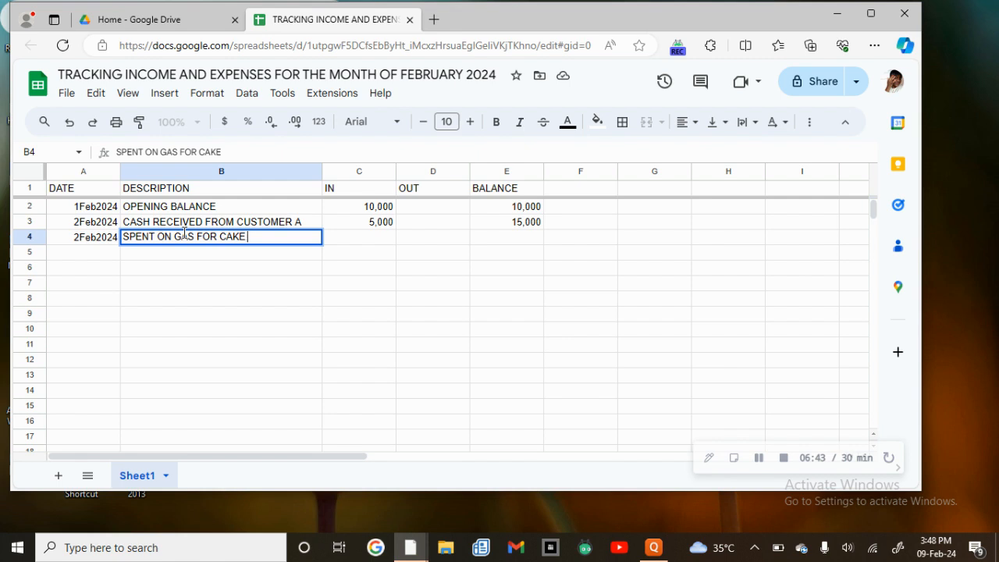
{"action": "type", "text": " MAKING"}
Enter 25000 as the OUT amount of the gas expense in cell D4.
{"action": "left_click", "coordinate": [422, 237]}
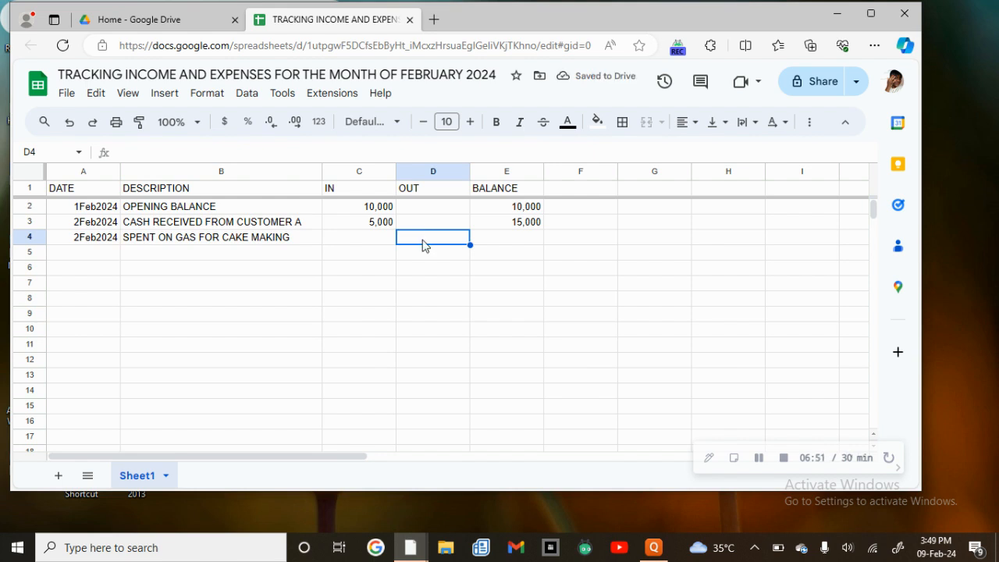
{"action": "type", "text": "25000"}
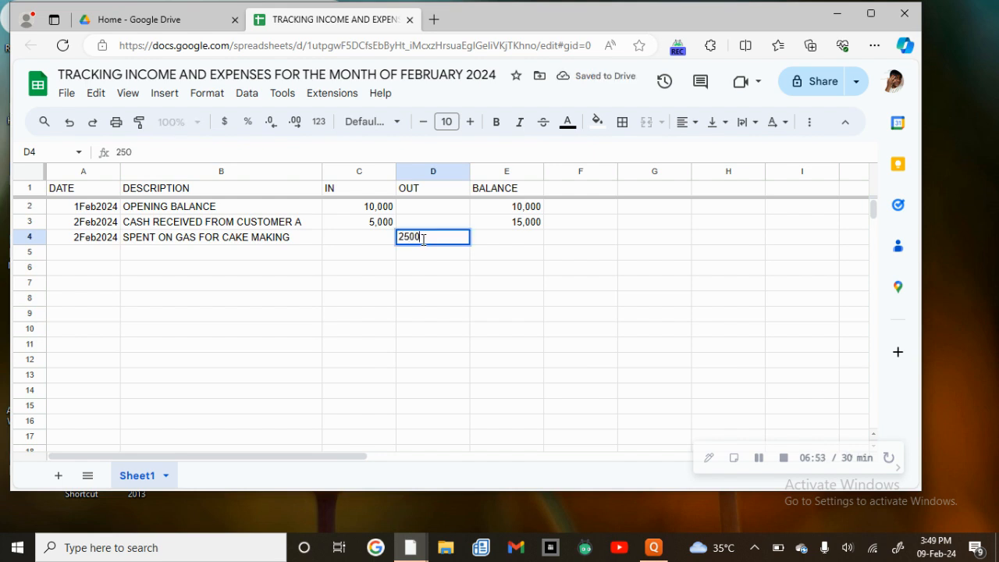
{"action": "left_click", "coordinate": [516, 242]}
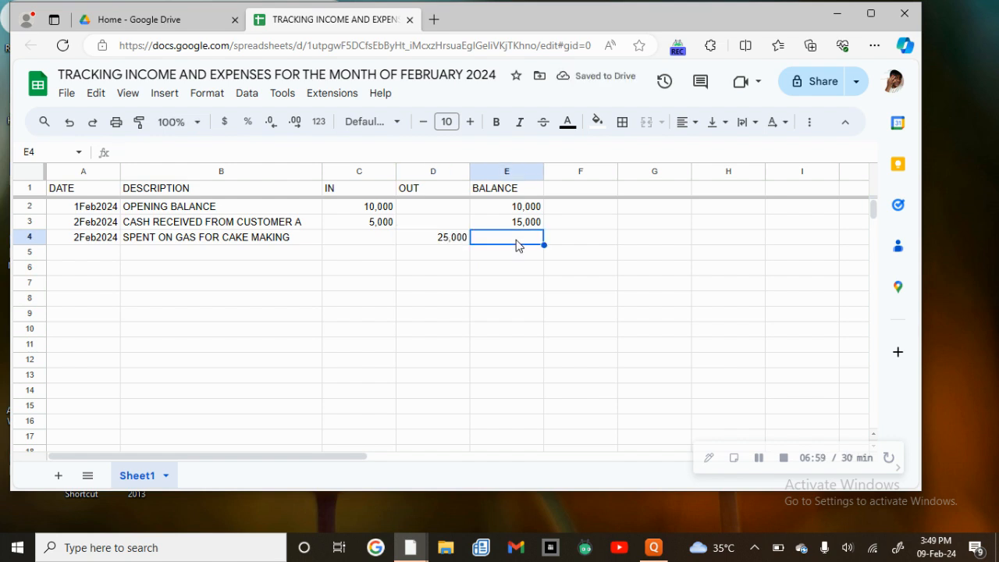
Set the OUT amount of the gas expense in cell D4 to 10000.
{"action": "double_click", "coordinate": [456, 235]}
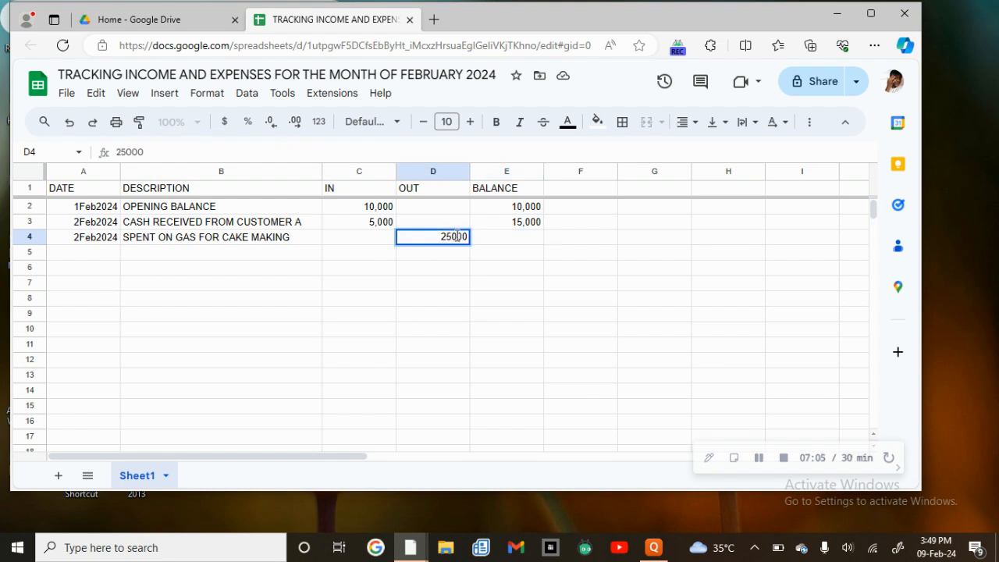
{"action": "left_click", "coordinate": [457, 237]}
{"action": "key", "text": "BackSpace"}
{"action": "key", "text": "BackSpace"}
{"action": "key", "text": "BackSpace"}
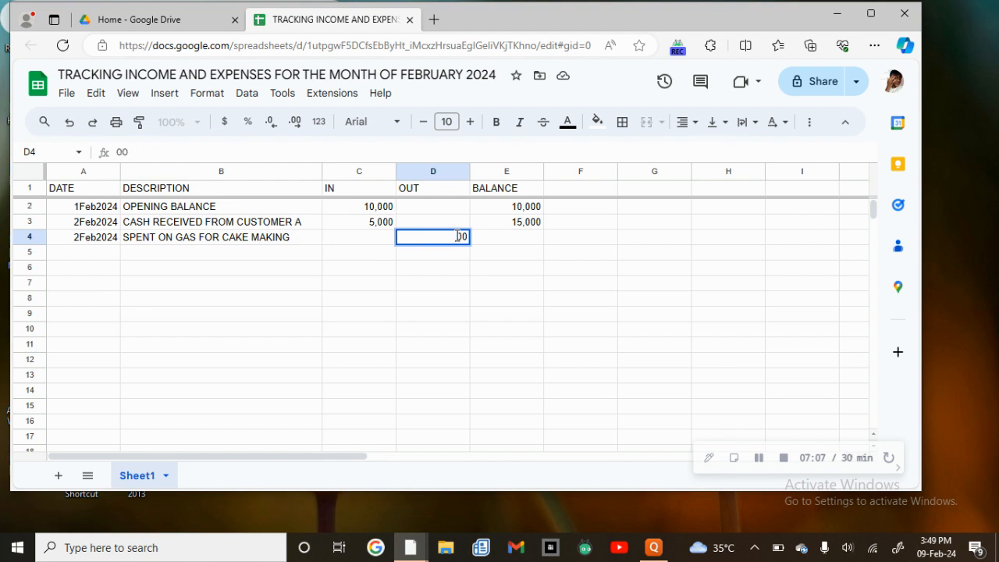
{"action": "type", "text": "19"}
{"action": "key", "text": "BackSpace"}
{"action": "type", "text": "00"}
{"action": "key", "text": "BackSpace"}
Enter 5000 in cell E4 as the BALANCE of the gas expense row.
{"action": "left_click", "coordinate": [494, 245]}
{"action": "type", "text": "5000"}
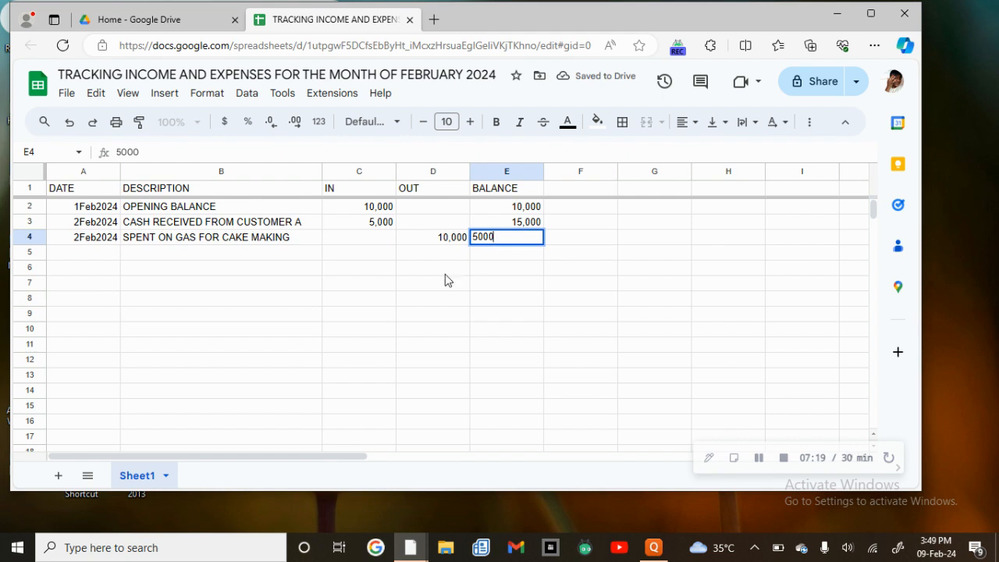
{"action": "left_click", "coordinate": [511, 258]}
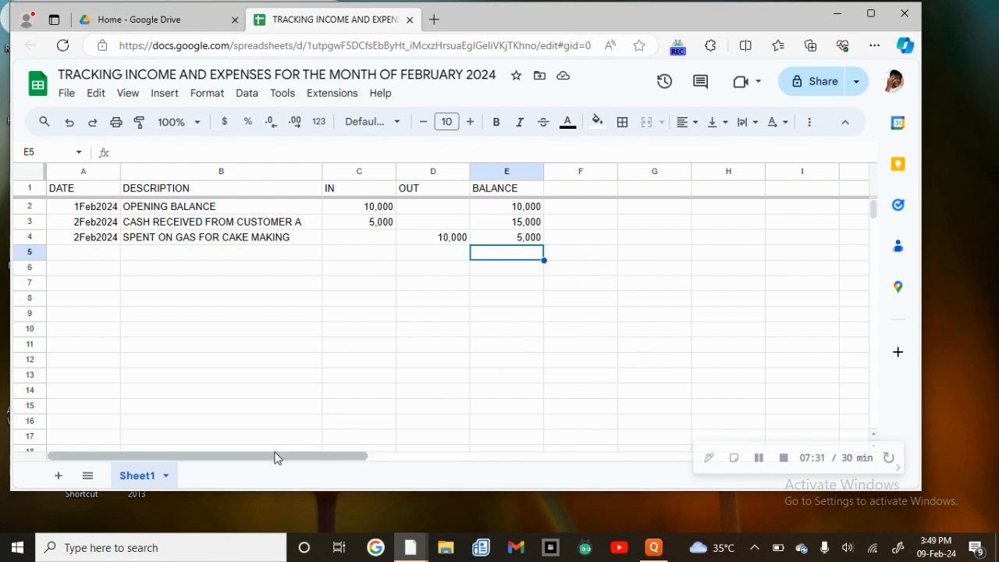
Enter the date 3FEB2024 in cell A7, leaving rows 5 and 6 empty.
{"action": "mouse_move", "coordinate": [288, 458]}
{"action": "left_mouse_down"}
{"action": "mouse_move", "coordinate": [458, 483]}
{"action": "mouse_move", "coordinate": [293, 463]}
{"action": "left_mouse_up"}
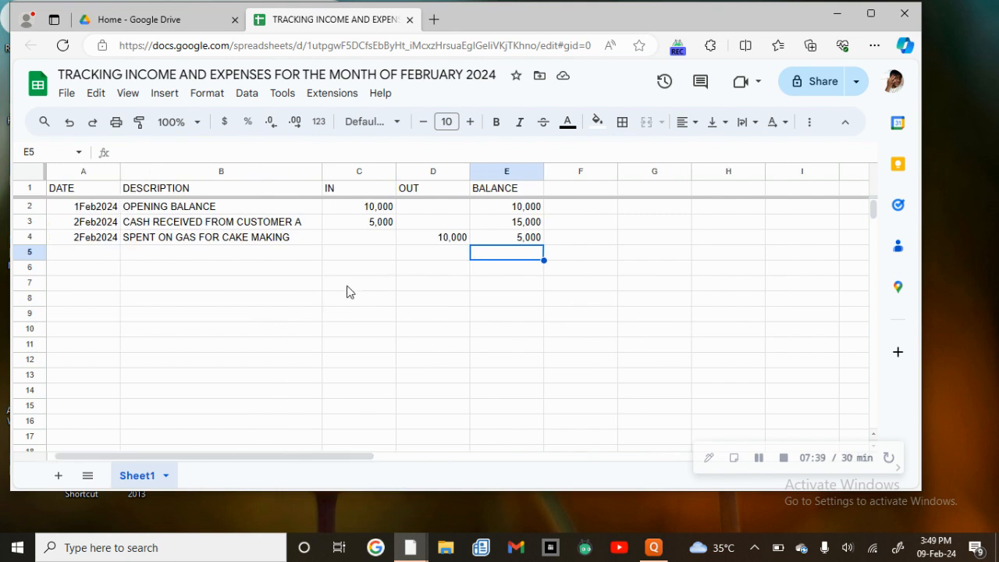
{"action": "left_click", "coordinate": [74, 284]}
{"action": "type", "text": "3"}
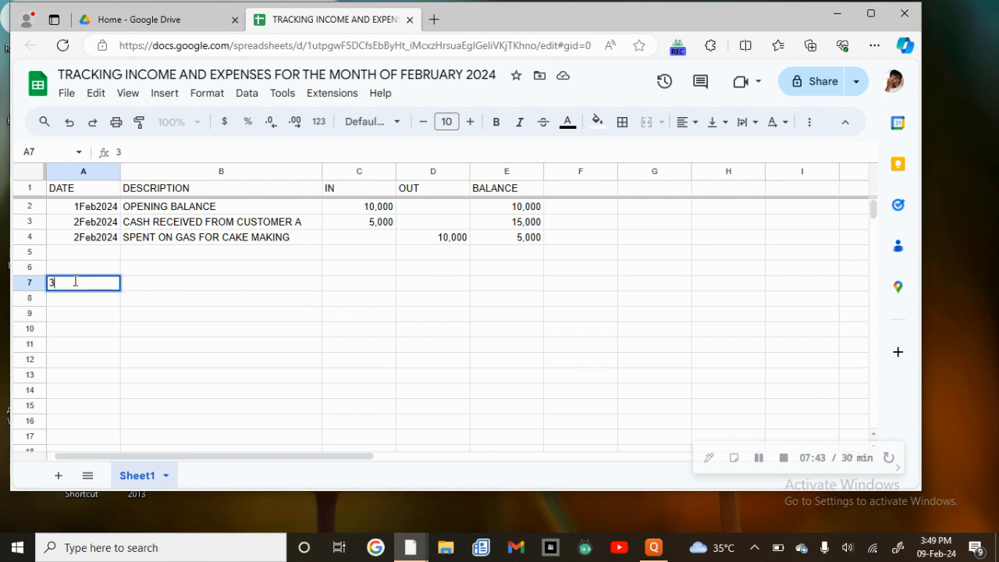
{"action": "type", "text": "FEB2024"}
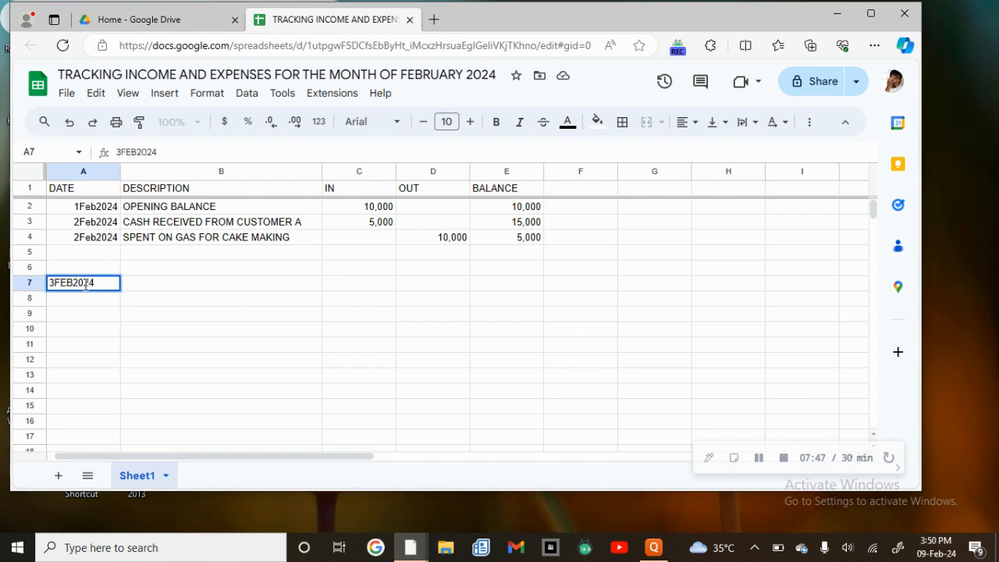
Enter the description OPENING BALANCE in cell B7.
{"action": "left_click", "coordinate": [152, 285]}
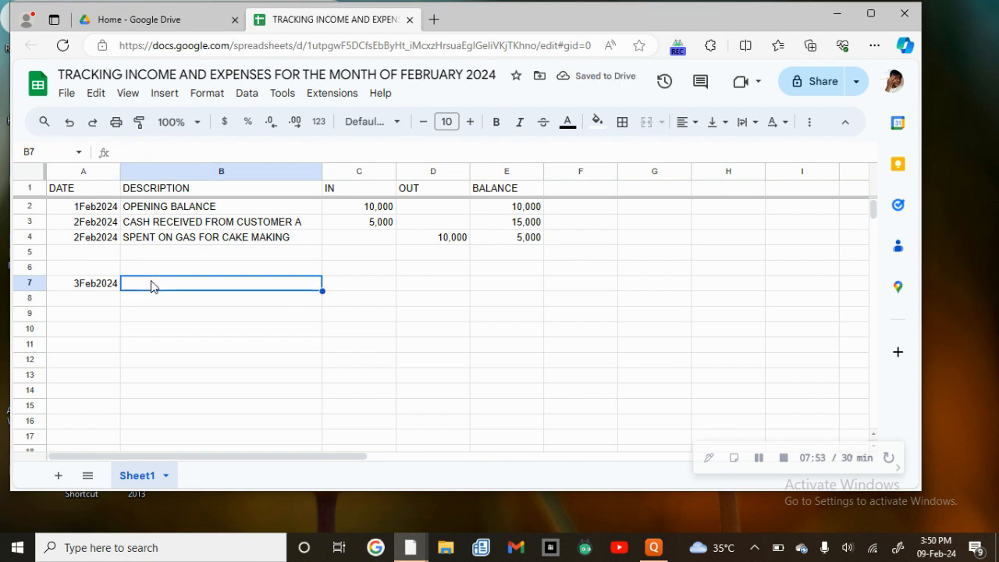
{"action": "double_click", "coordinate": [152, 286]}
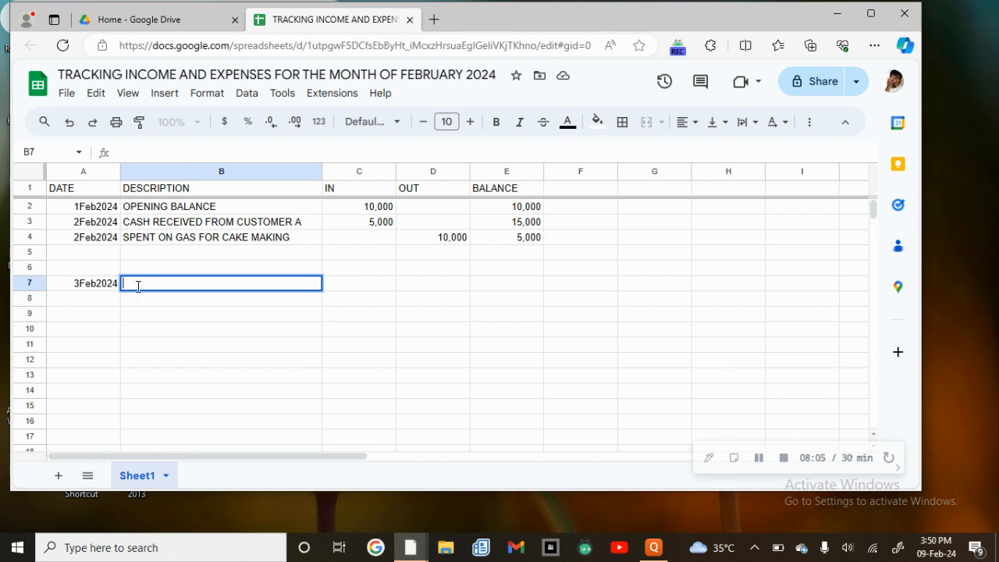
{"action": "type", "text": "OPENING BALA"}
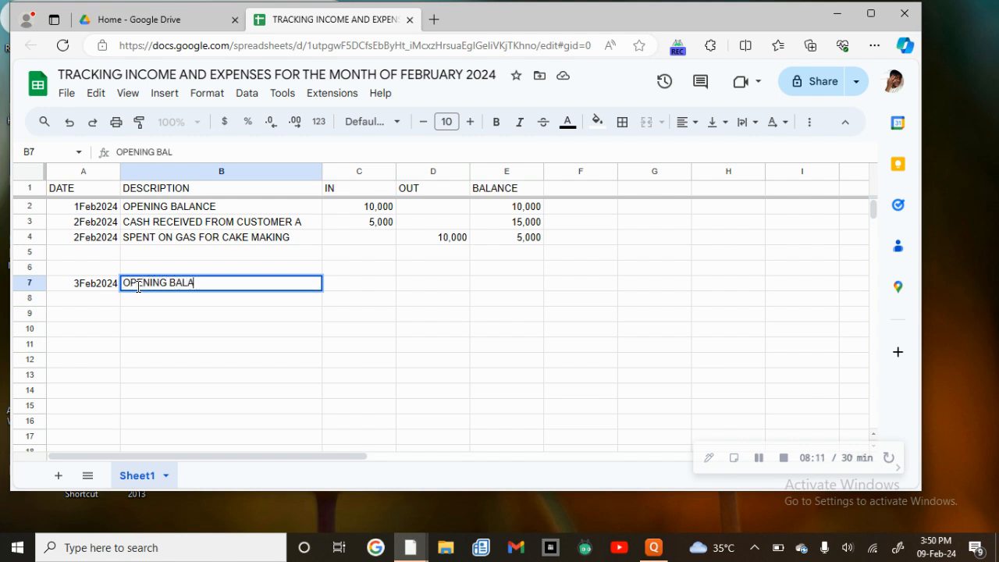
{"action": "type", "text": "NCE"}
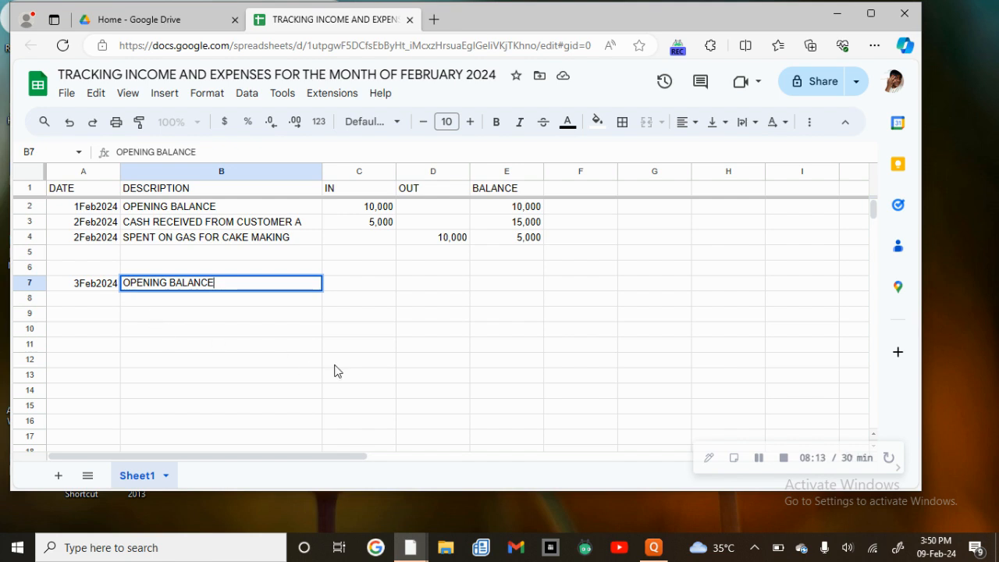
Enter 15 PAIRS OF DRESSES in cell C7 and widen the IN column so the whole text fits.
{"action": "left_click", "coordinate": [370, 289]}
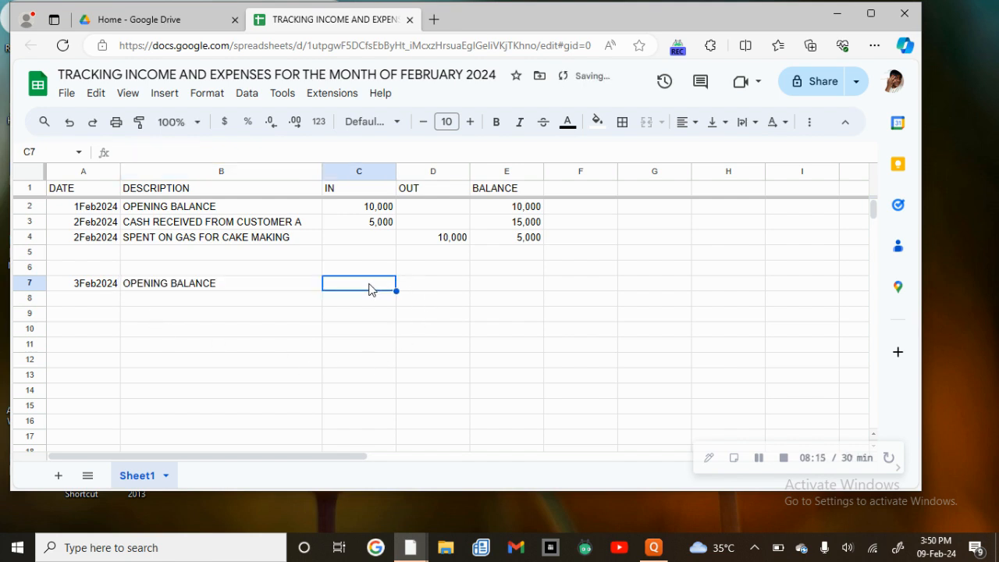
{"action": "type", "text": "15 "}
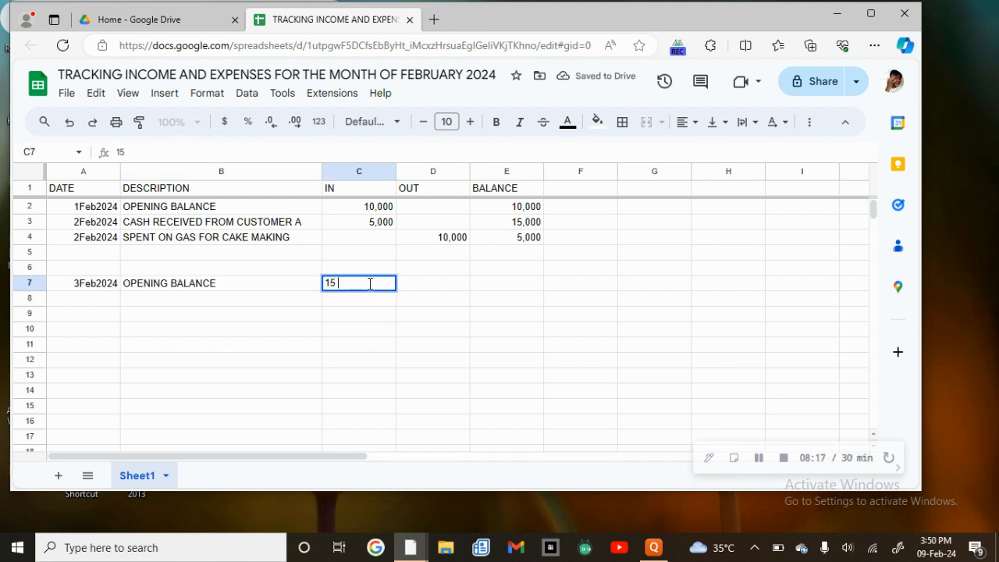
{"action": "type", "text": "PAIRS O"}
{"action": "key", "text": "BackSpace"}
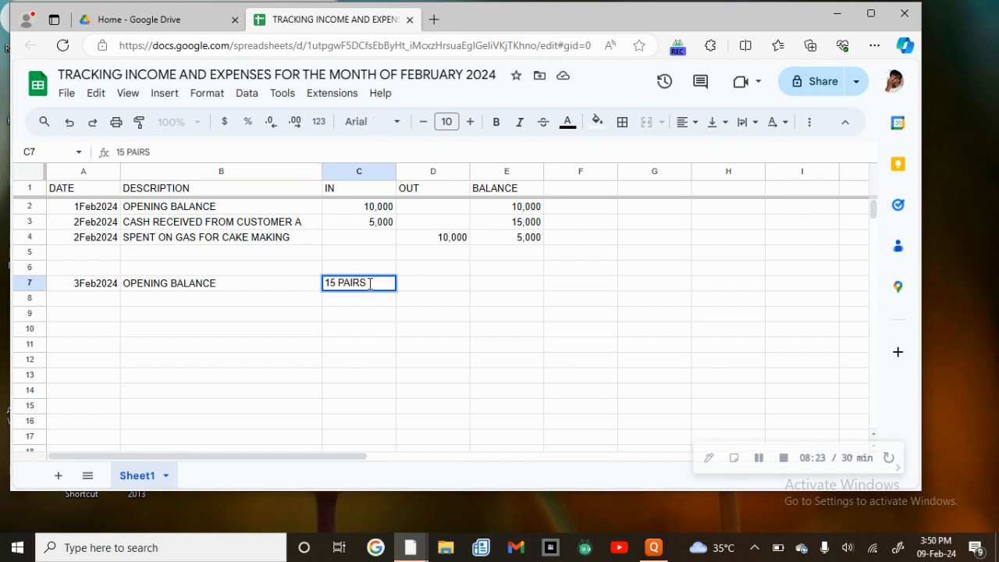
{"action": "type", "text": "OF DRESS"}
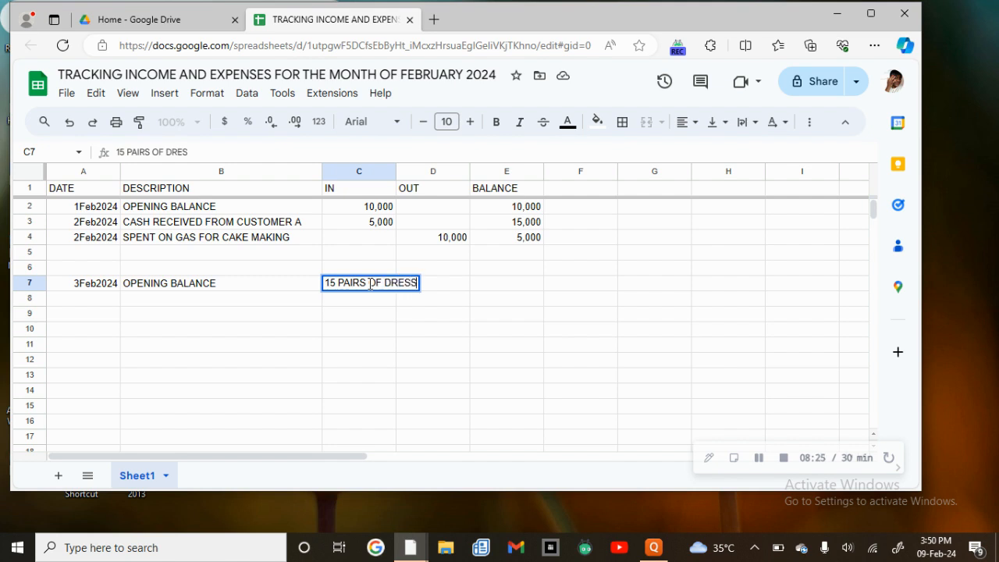
{"action": "type", "text": "ES"}
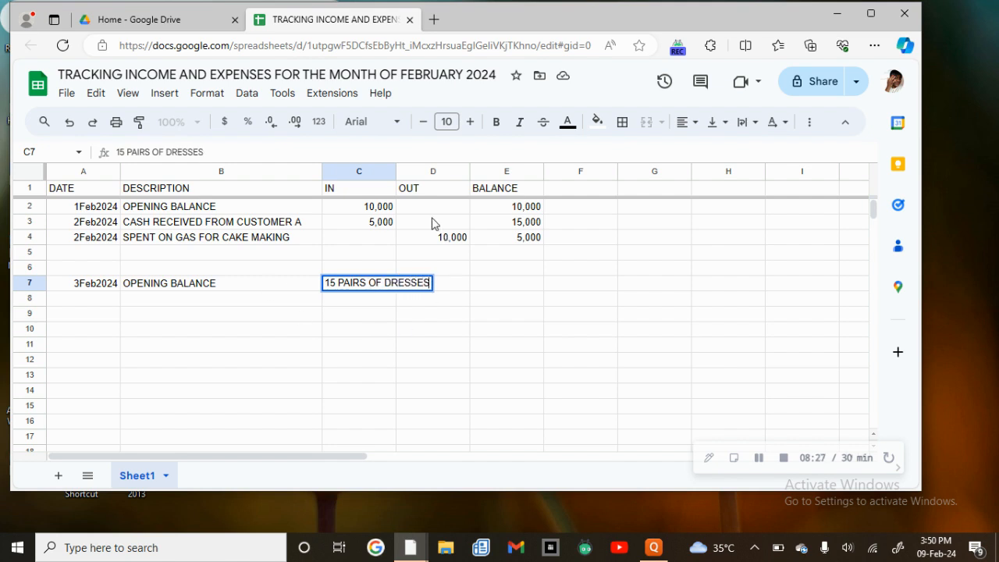
{"action": "left_click_drag", "start_coordinate": [396, 170], "coordinate": [444, 170]}
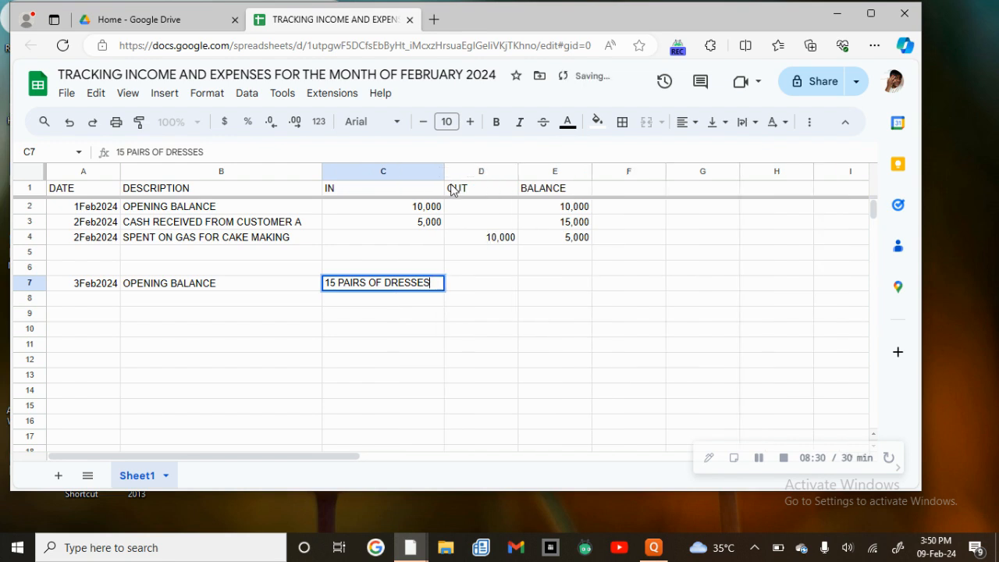
Enter 15 in cell E7 as the BALANCE of the dresses opening balance row.
{"action": "left_click", "coordinate": [553, 288]}
{"action": "type", "text": "15"}
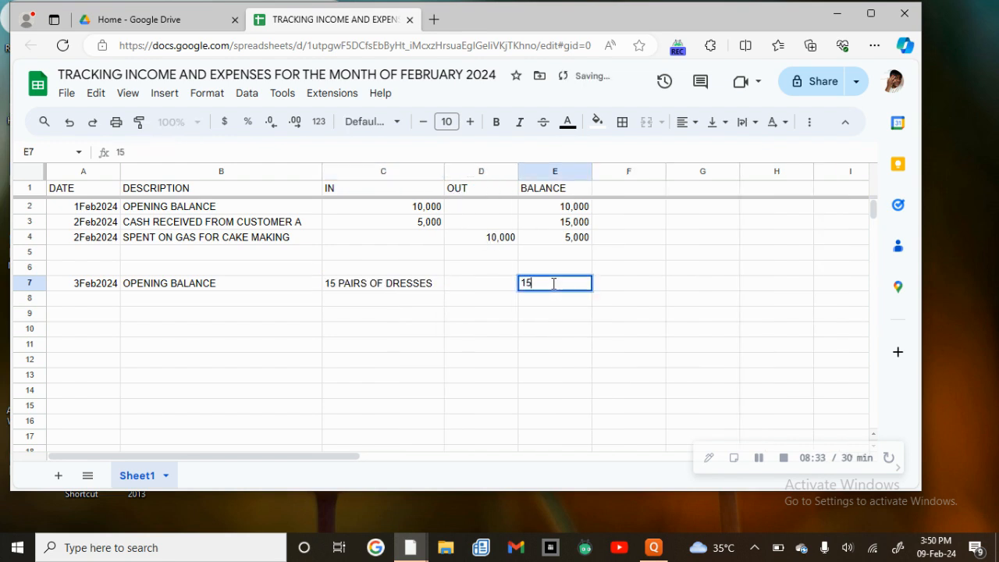
Start row 8 with the date 4FEB2024 in column A and the description SUPPLIER SENT 10 DRESSES in column B.
{"action": "left_click", "coordinate": [79, 303]}
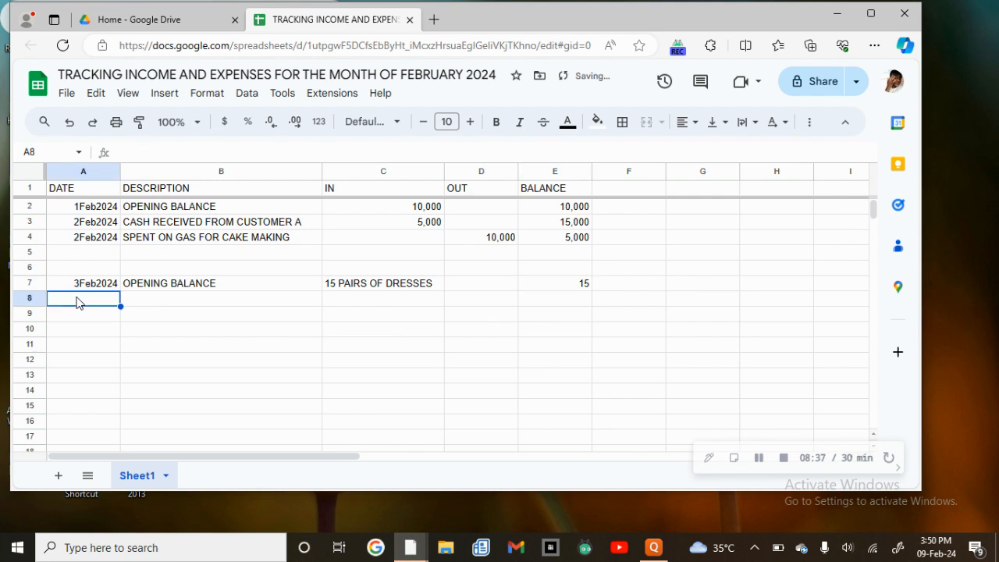
{"action": "type", "text": "4F"}
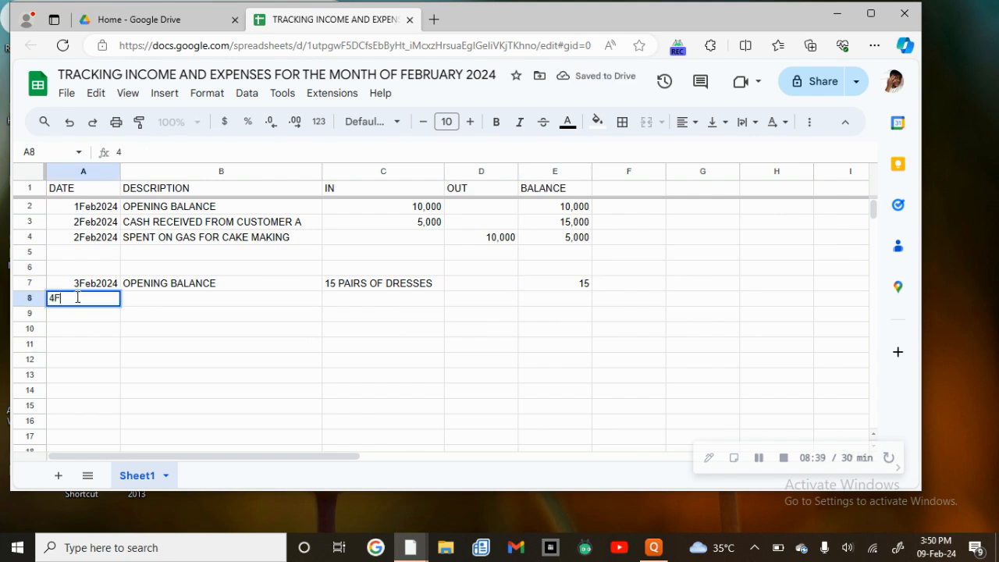
{"action": "type", "text": "EB2024"}
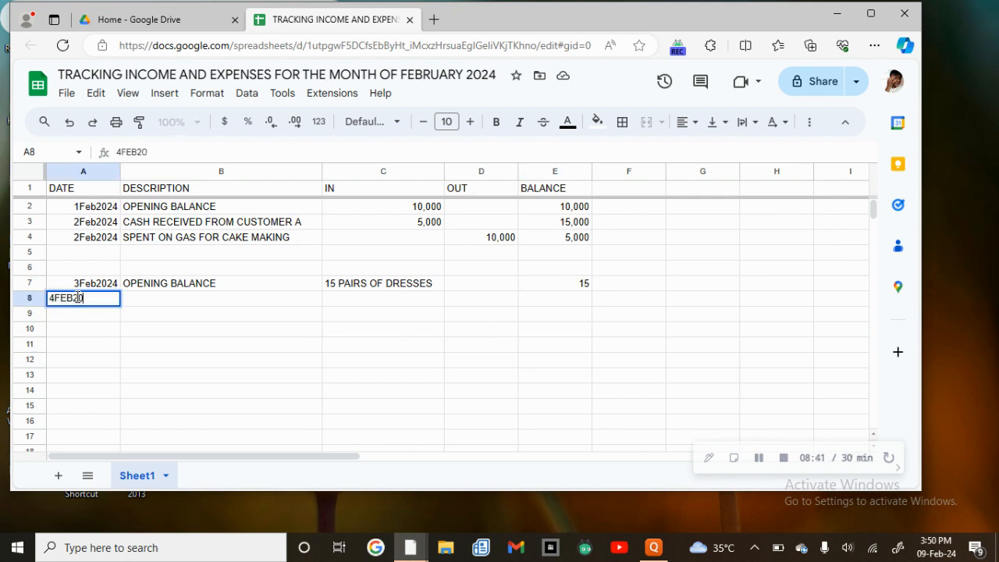
{"action": "left_click", "coordinate": [136, 301]}
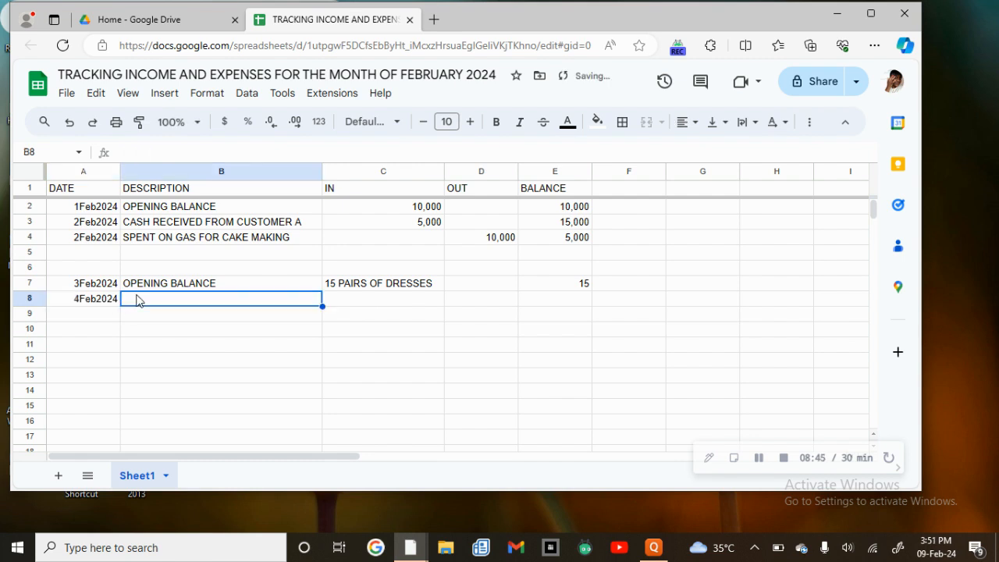
{"action": "type", "text": "SUPPK"}
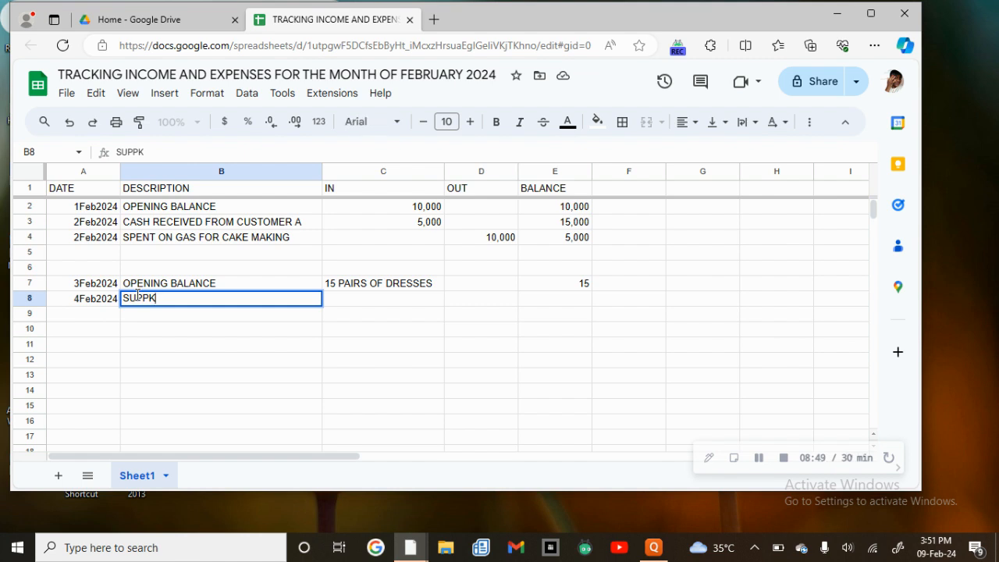
{"action": "key", "text": "BackSpace"}
{"action": "type", "text": "LIER SENT "}
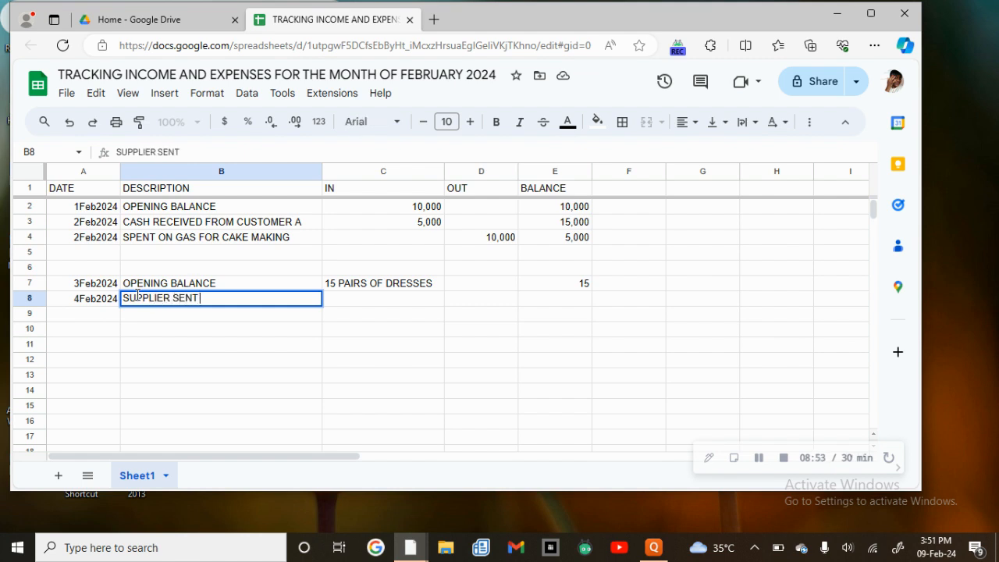
{"action": "type", "text": "10 DRESSES"}
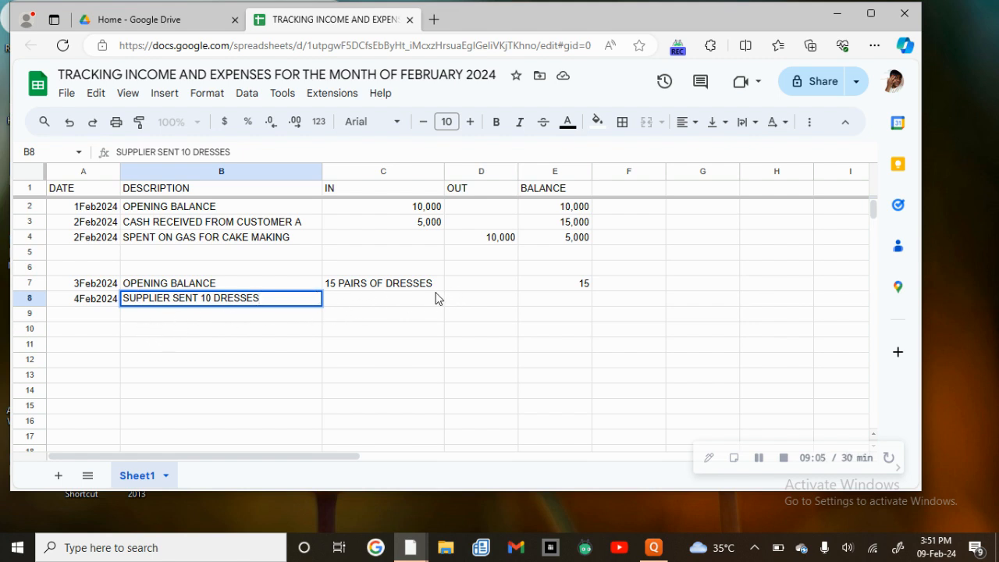
Enter 10 under IN and 25 under BALANCE for the supplier delivery in row 8.
{"action": "left_click", "coordinate": [359, 302]}
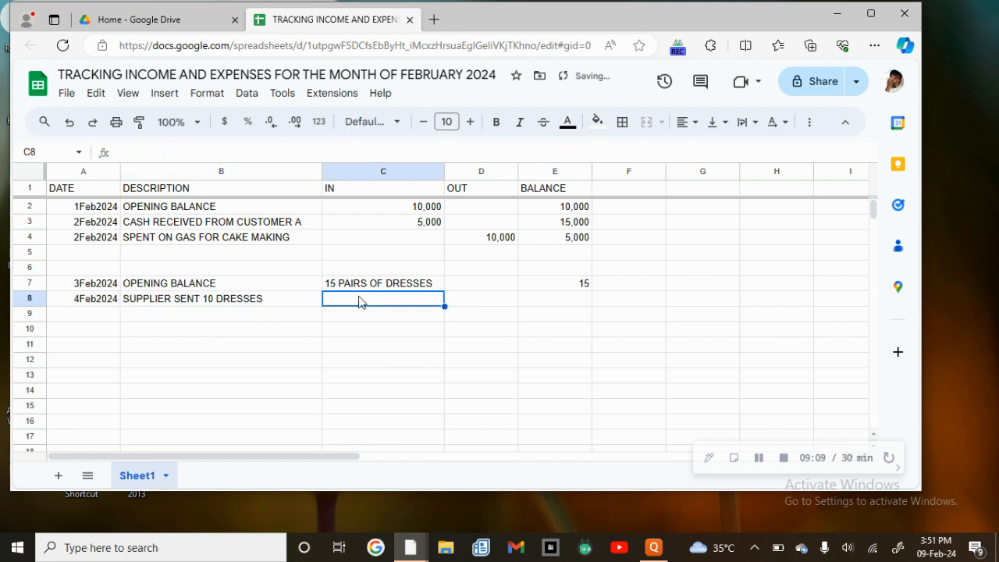
{"action": "type", "text": "10"}
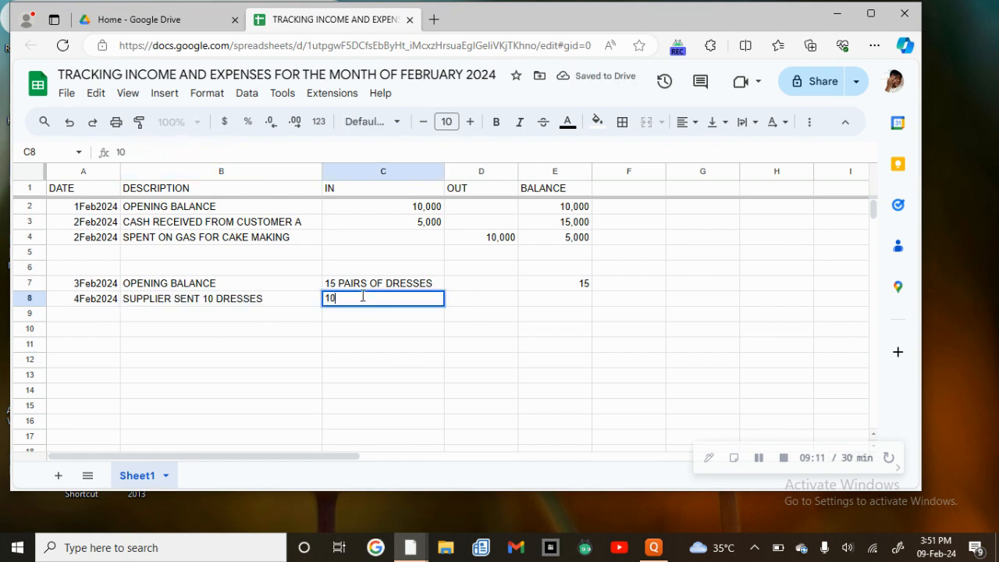
{"action": "left_click", "coordinate": [561, 305]}
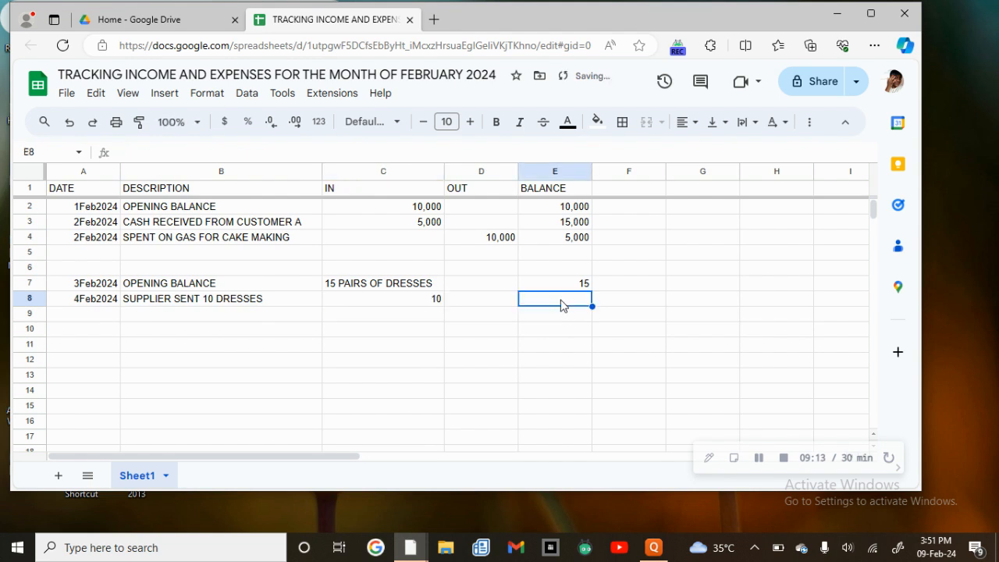
{"action": "type", "text": "25"}
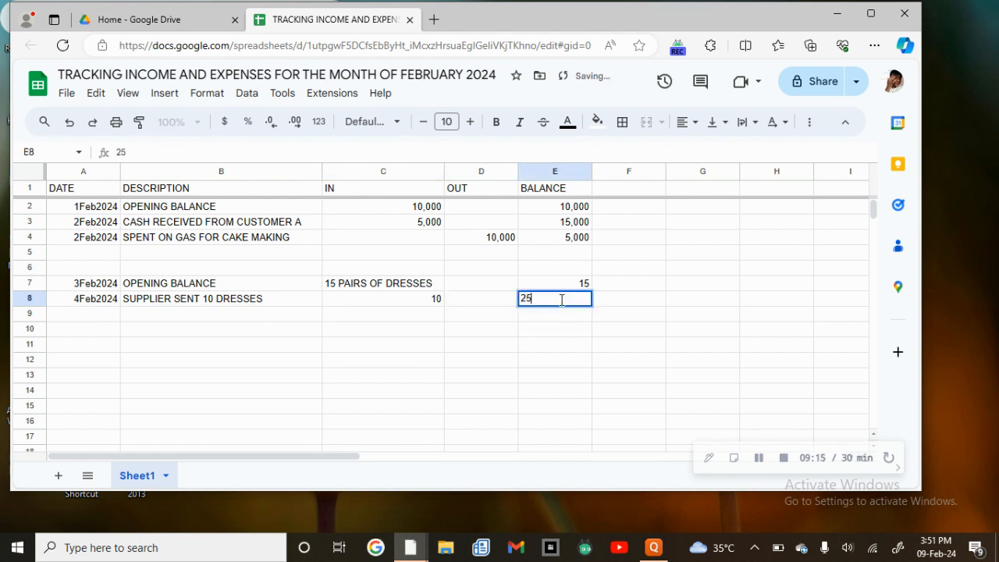
Start row 9 with the date 5FEB2024 in column A and the description MADE SOME SALES in column B.
{"action": "left_click", "coordinate": [82, 316]}
{"action": "type", "text": "5F"}
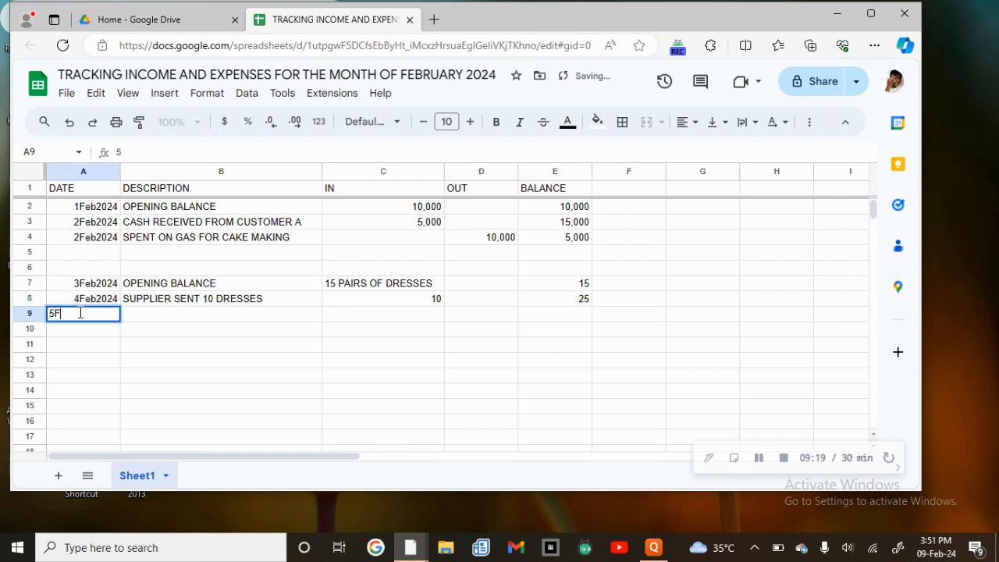
{"action": "type", "text": "EB2024"}
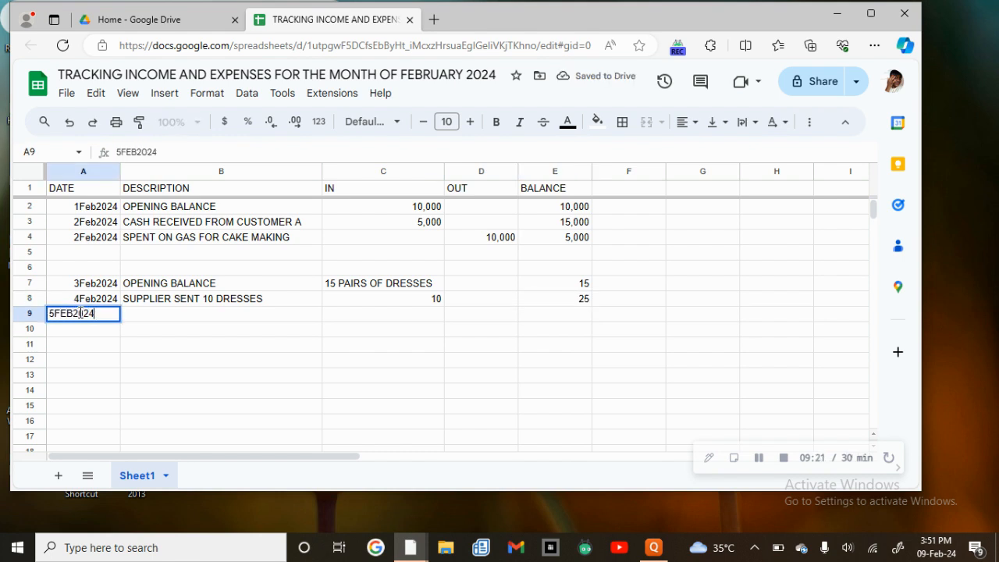
{"action": "left_click", "coordinate": [142, 312]}
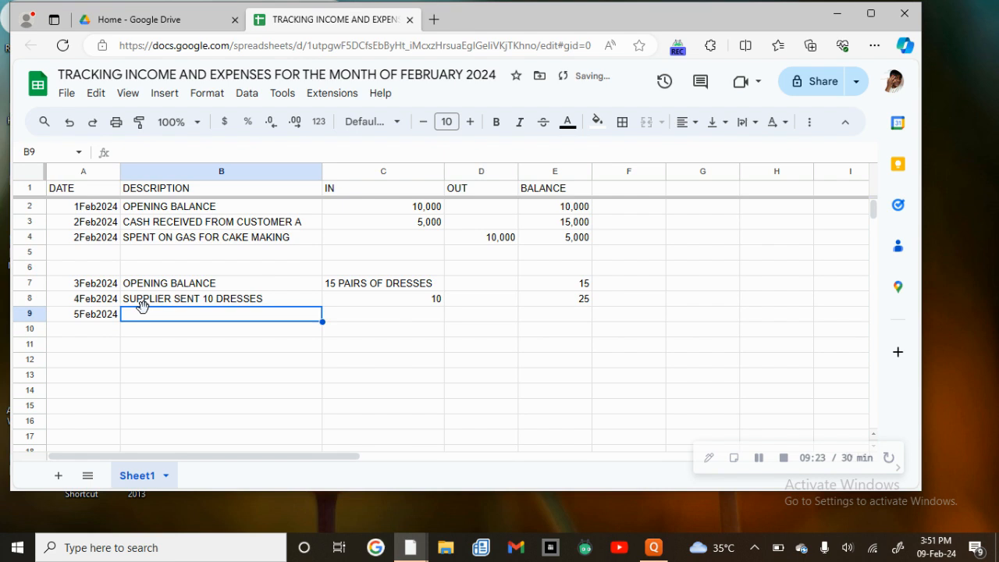
{"action": "type", "text": "MADE SO"}
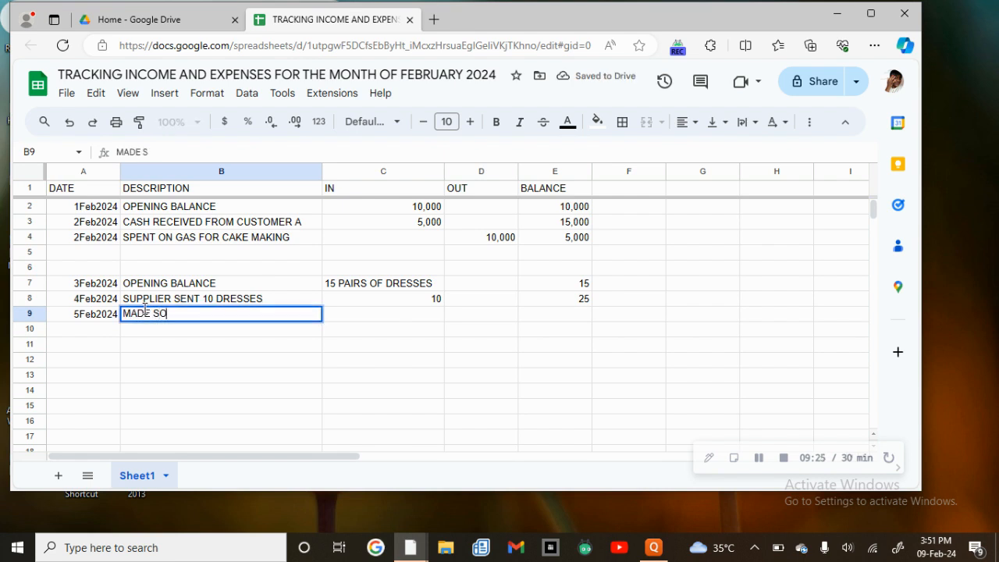
{"action": "type", "text": "ME SALES"}
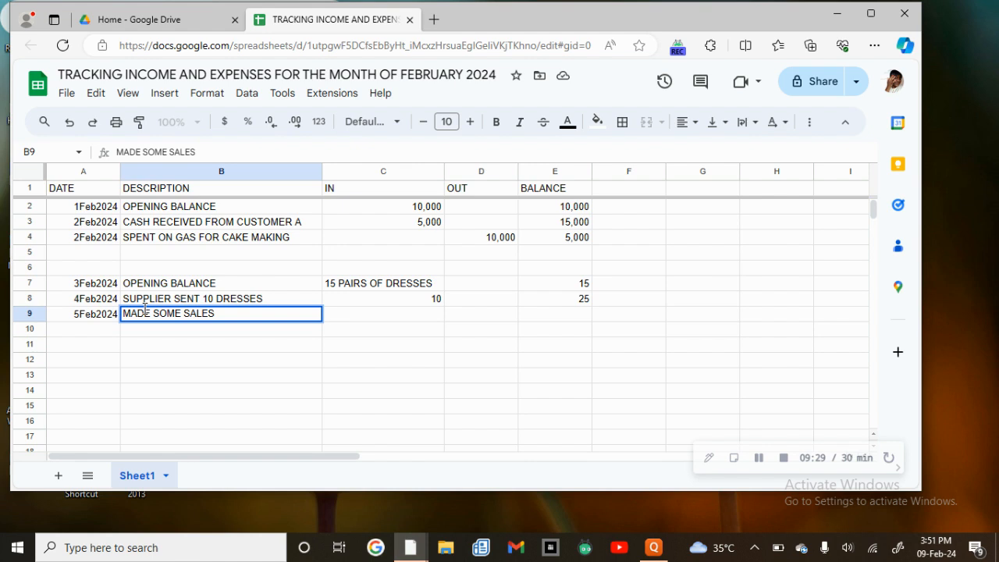
Enter 2 under OUT and 23 under BALANCE for the sales entry in row 9.
{"action": "left_click", "coordinate": [479, 315]}
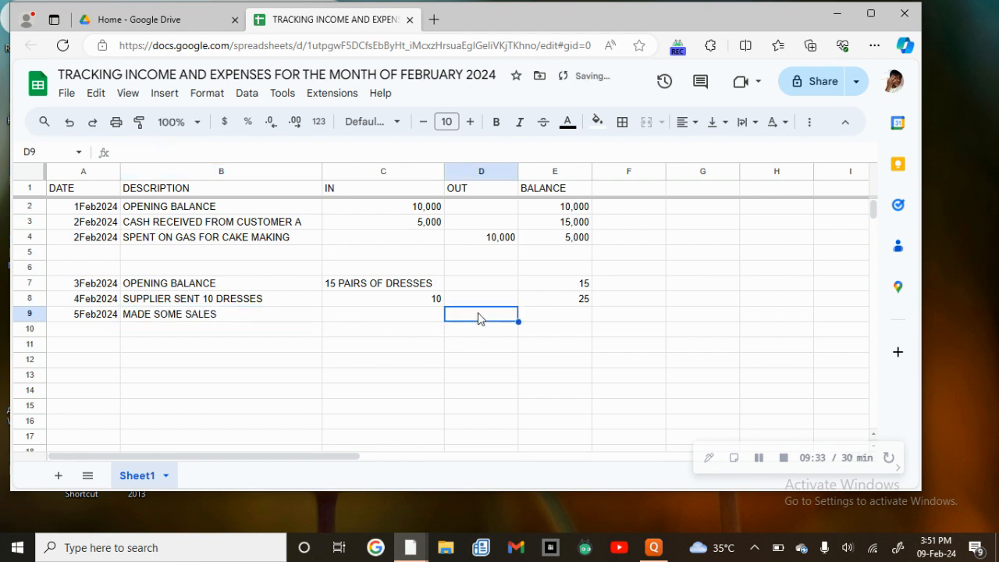
{"action": "type", "text": "2"}
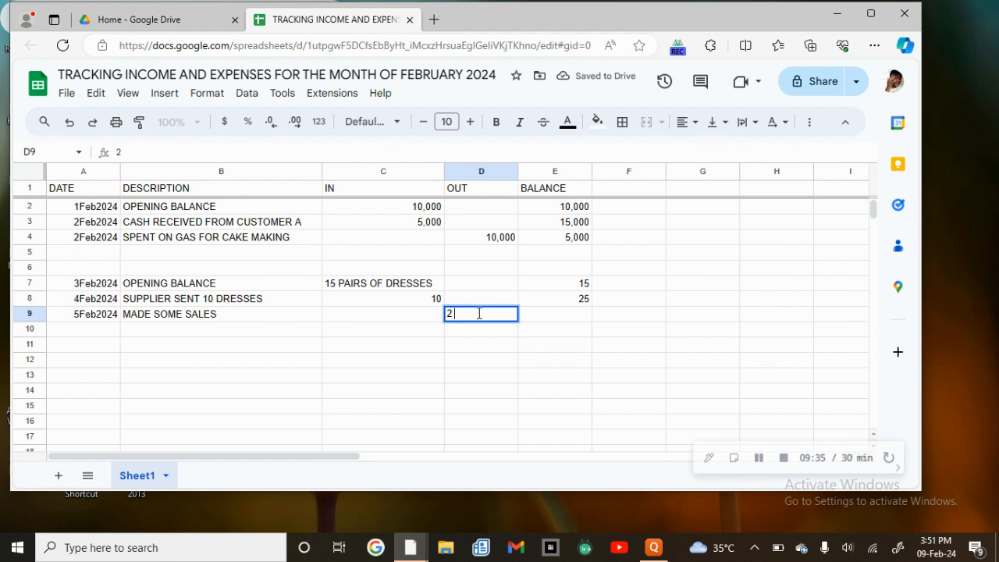
{"action": "left_click", "coordinate": [539, 319]}
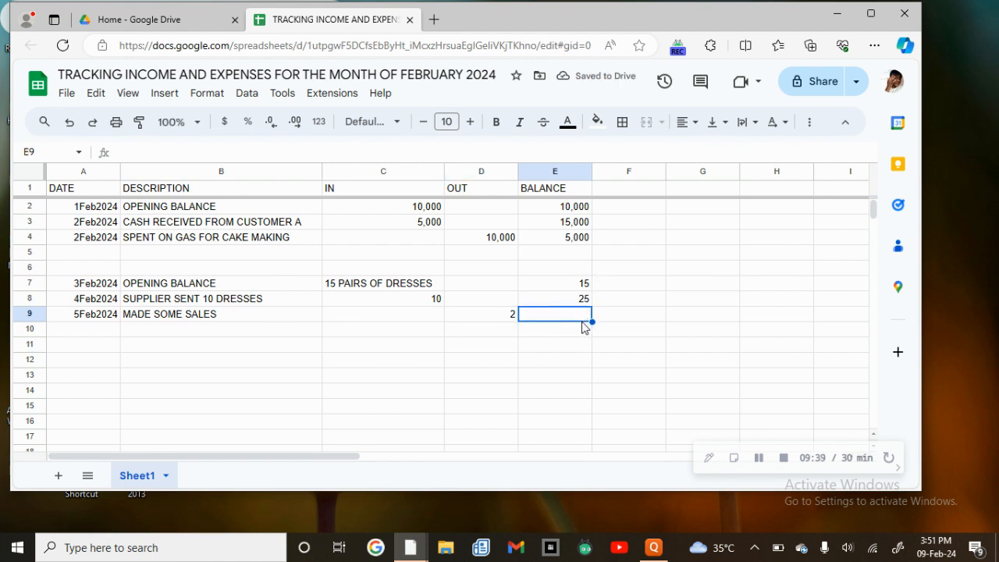
{"action": "type", "text": "23"}
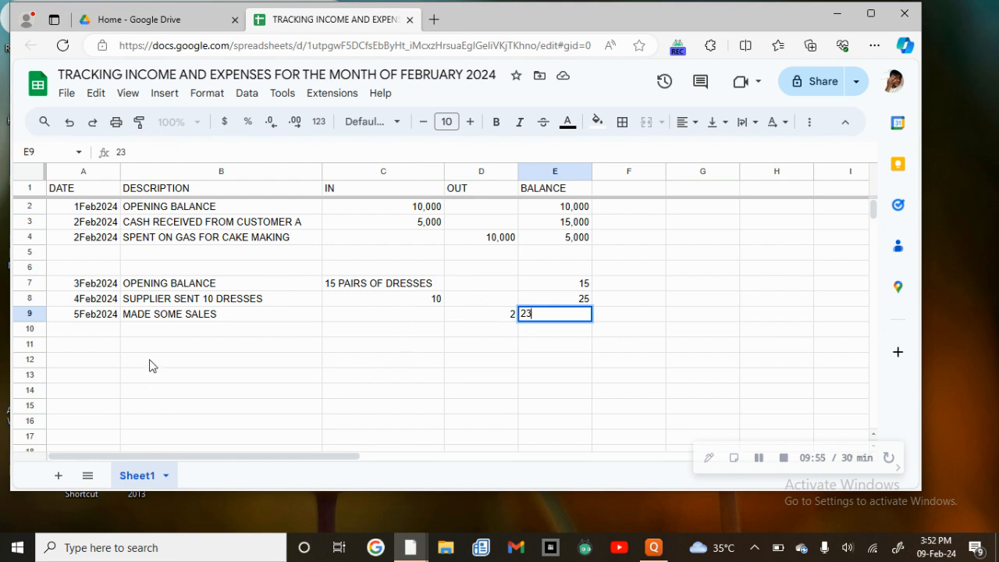
{"action": "left_click_drag", "start_coordinate": [153, 362], "coordinate": [153, 382]}
{"action": "left_click", "coordinate": [350, 373]}
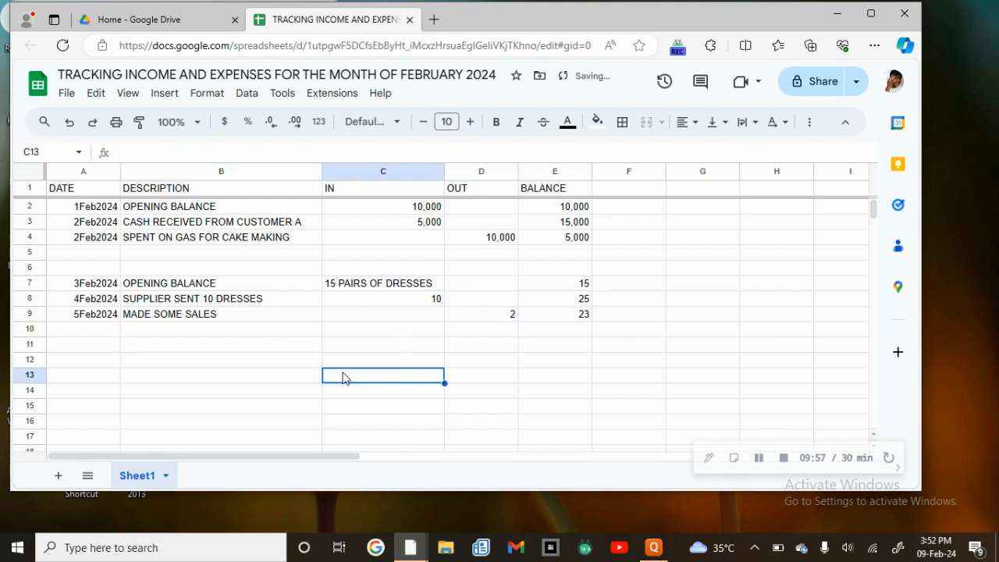
Enter the summary label TOTAL DRESSES SOLD IN A MONTH in cell B11, leaving row 10 empty.
{"action": "left_click", "coordinate": [186, 349]}
{"action": "type", "text": "T"}
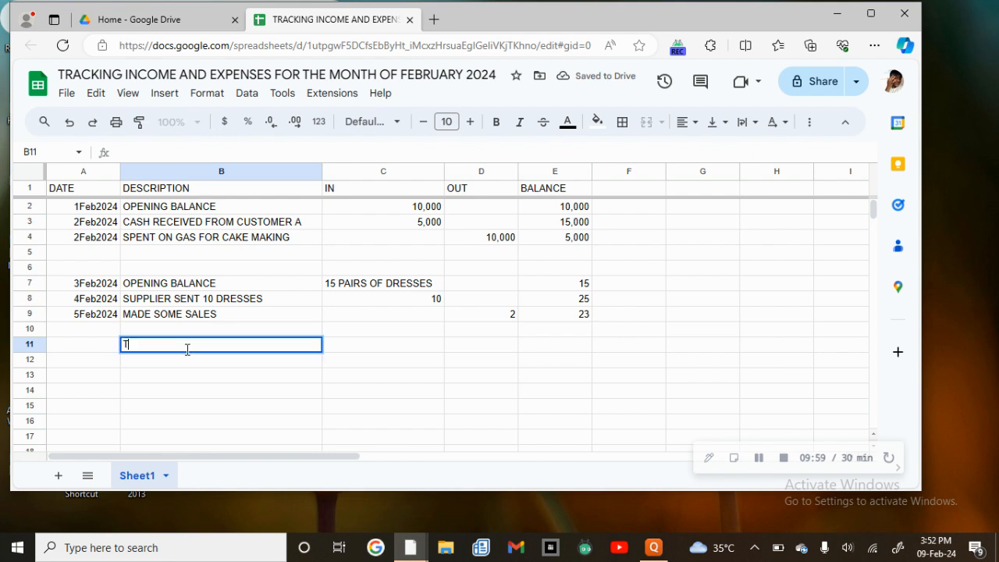
{"action": "type", "text": "OTAL DR"}
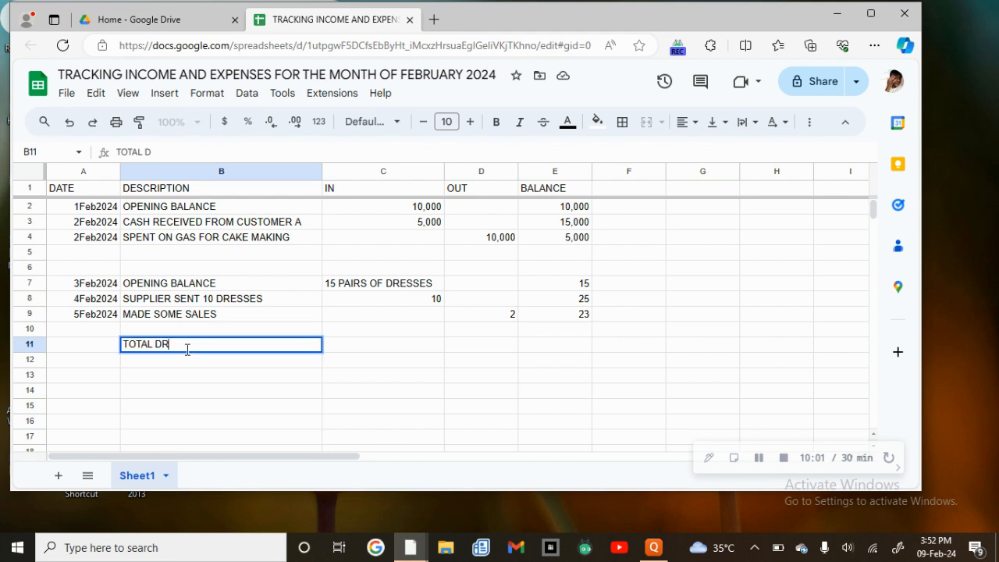
{"action": "type", "text": "ESSES SOLD IN AMO"}
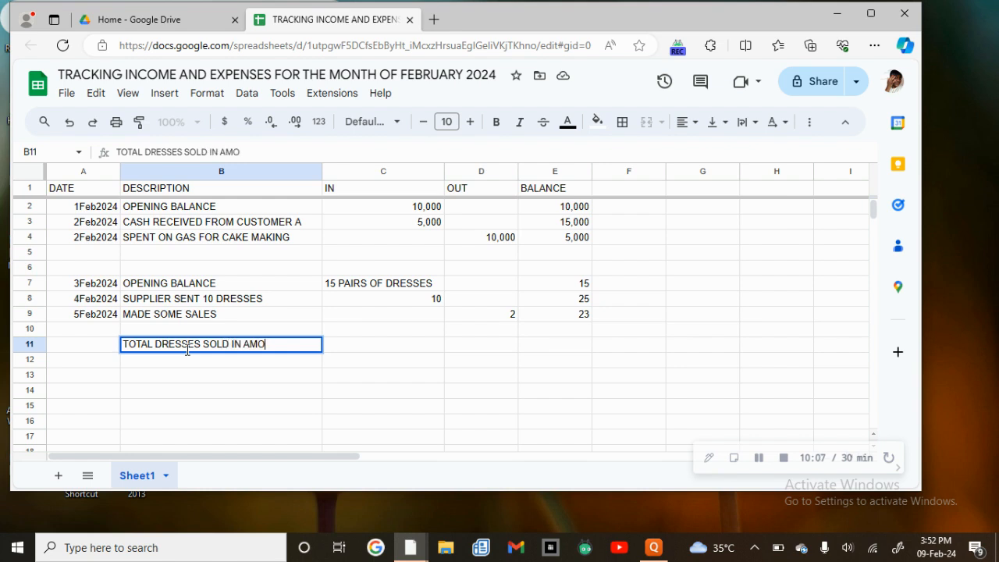
{"action": "type", "text": "NTH"}
{"action": "left_click", "coordinate": [250, 343]}
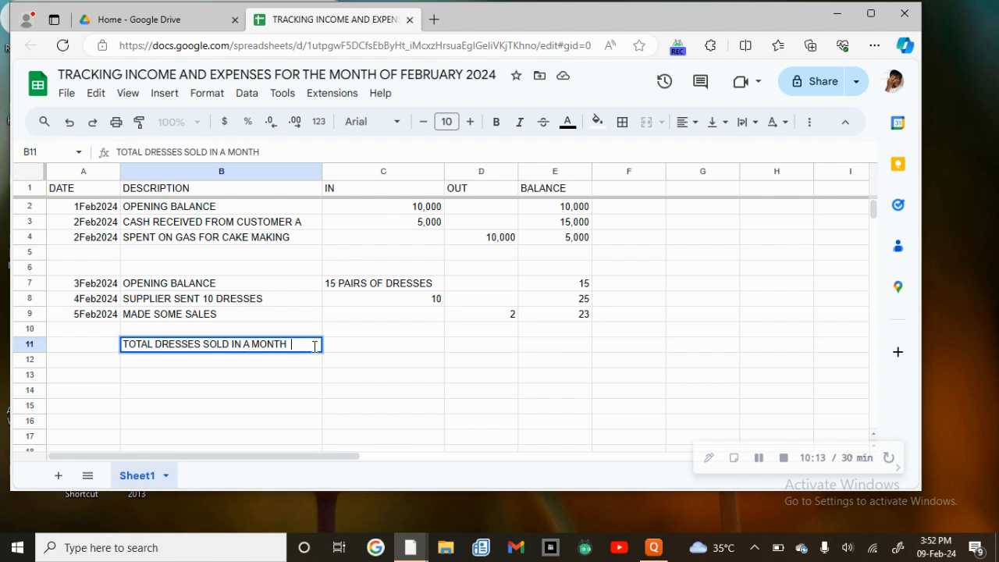
Enter the summary label TOTAL DRESSES REMAINING IN THE SHOP in cell B12.
{"action": "left_click", "coordinate": [128, 365]}
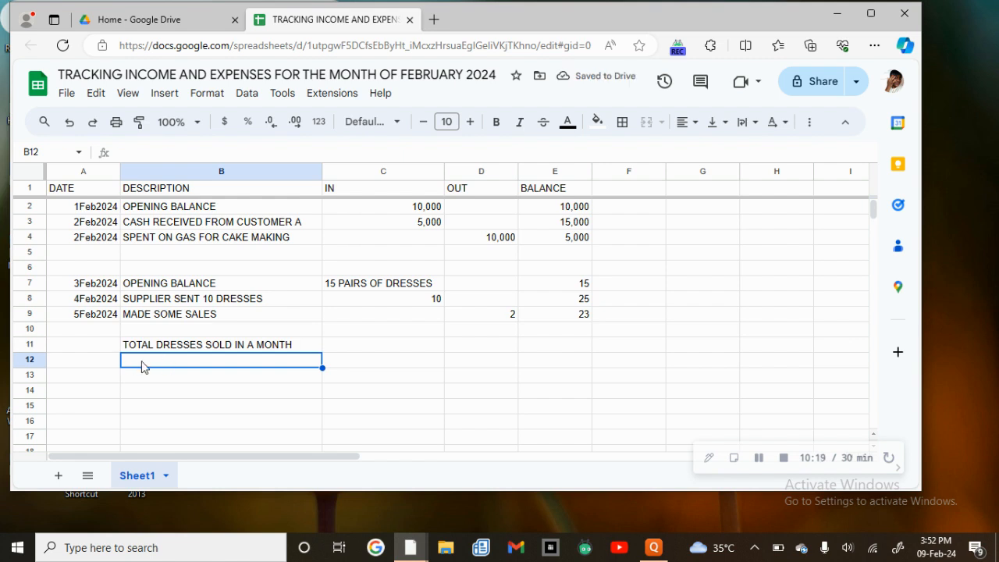
{"action": "type", "text": "TO"}
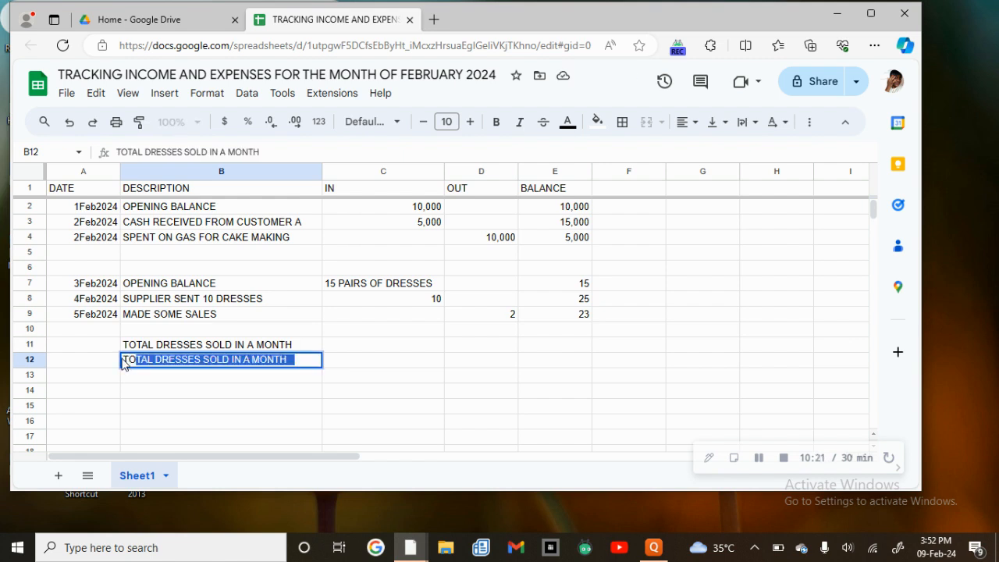
{"action": "type", "text": "TAL DRESS"}
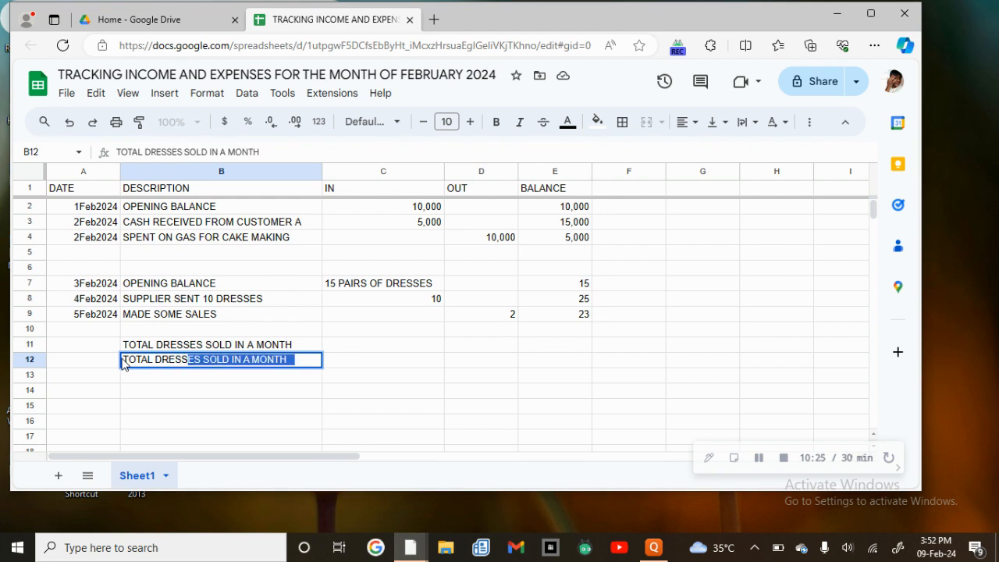
{"action": "type", "text": "ES REM"}
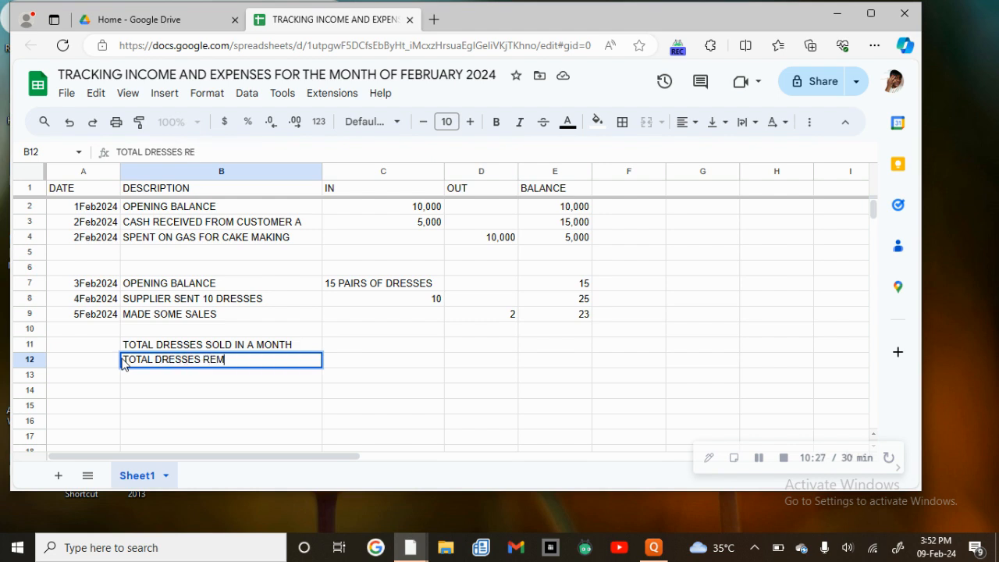
{"action": "type", "text": "AUNINI"}
{"action": "left_click", "coordinate": [120, 361]}
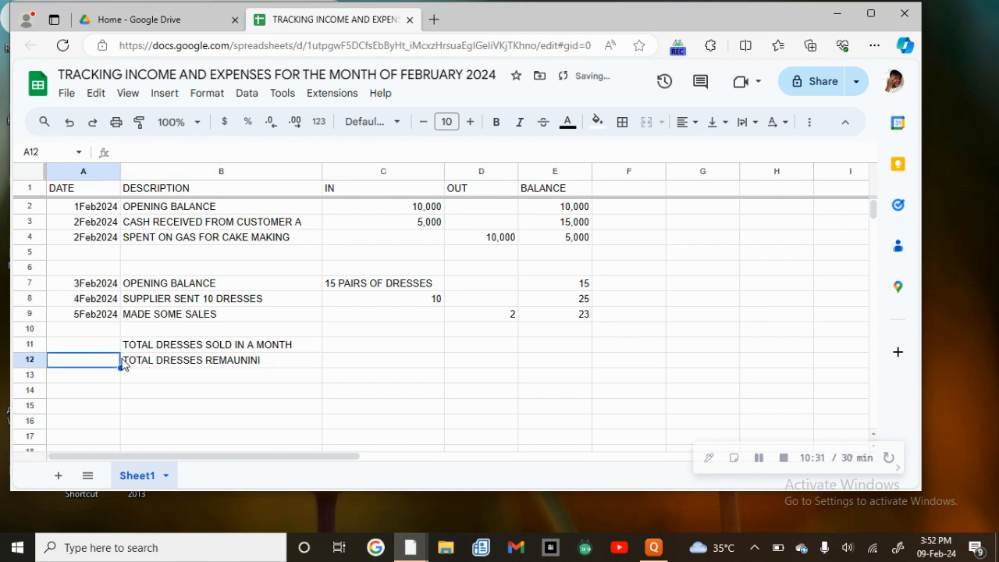
{"action": "double_click", "coordinate": [245, 360]}
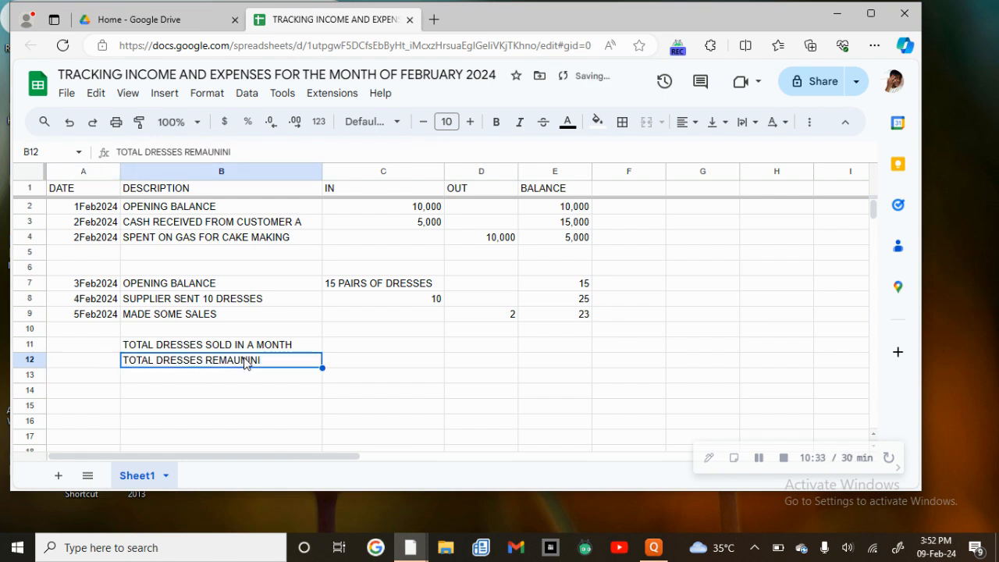
{"action": "key", "text": "BackSpace"}
{"action": "key", "text": "BackSpace"}
{"action": "key", "text": "BackSpace"}
{"action": "key", "text": "BackSpace"}
{"action": "key", "text": "BackSpace"}
{"action": "key", "text": "BackSpace"}
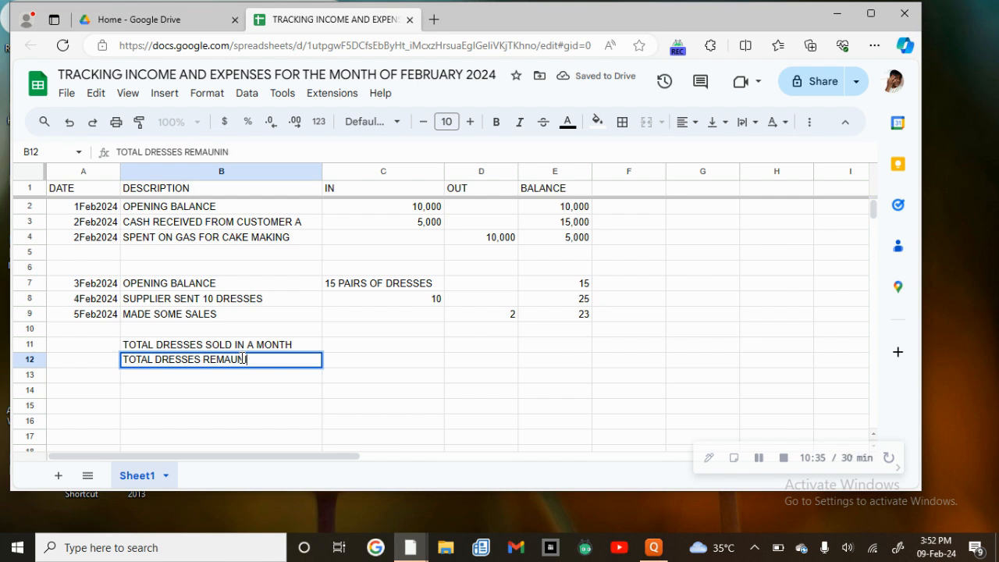
{"action": "type", "text": "AI"}
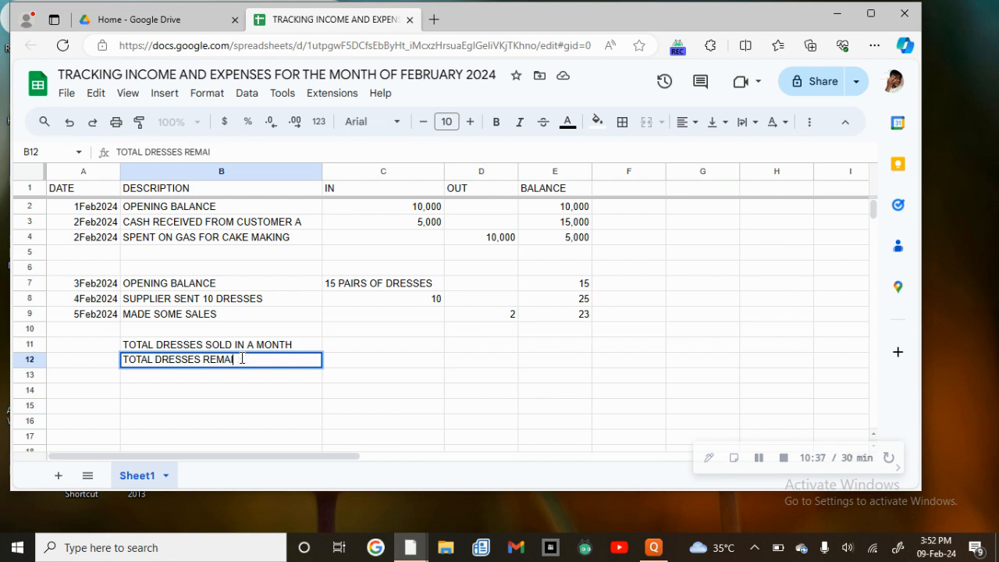
{"action": "type", "text": "NING IN"}
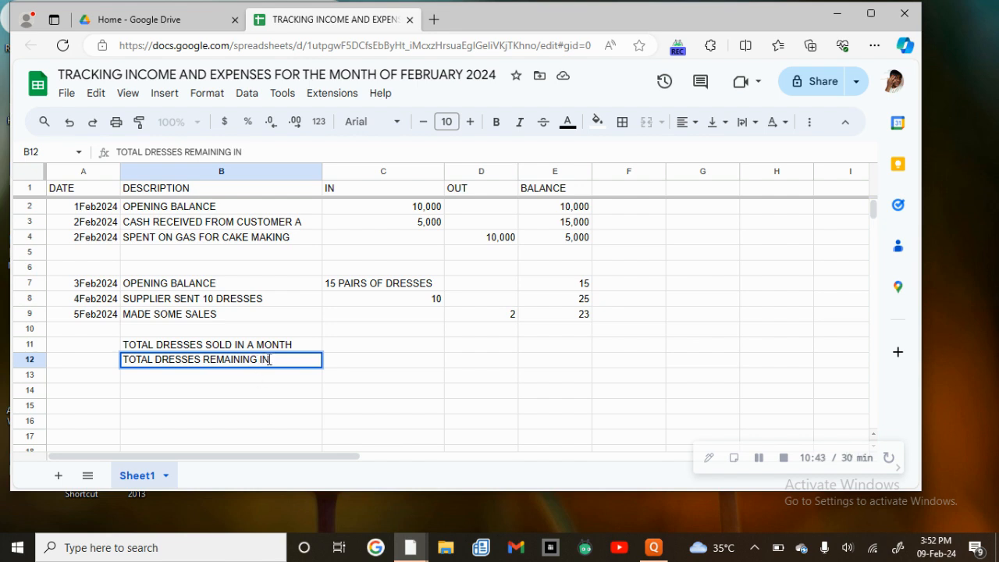
{"action": "type", "text": " THE SHOP"}
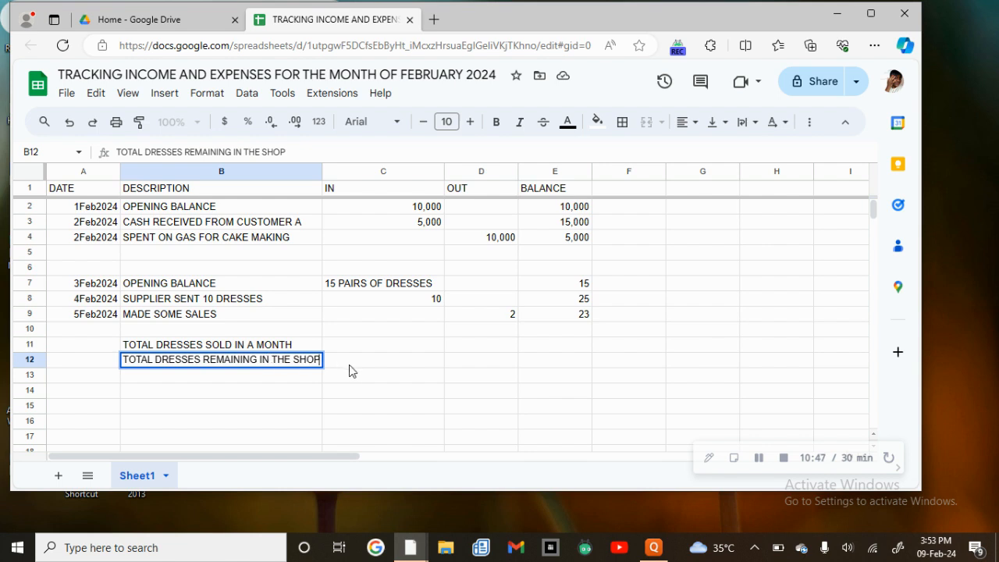